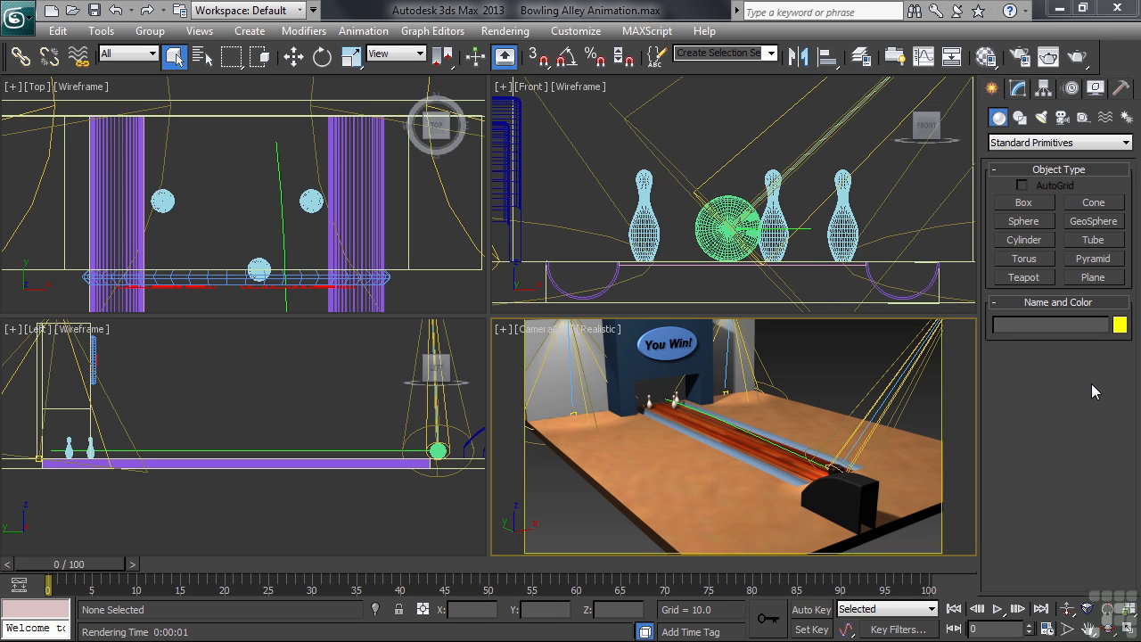
{"action": "left_click", "coordinate": [210, 33]}
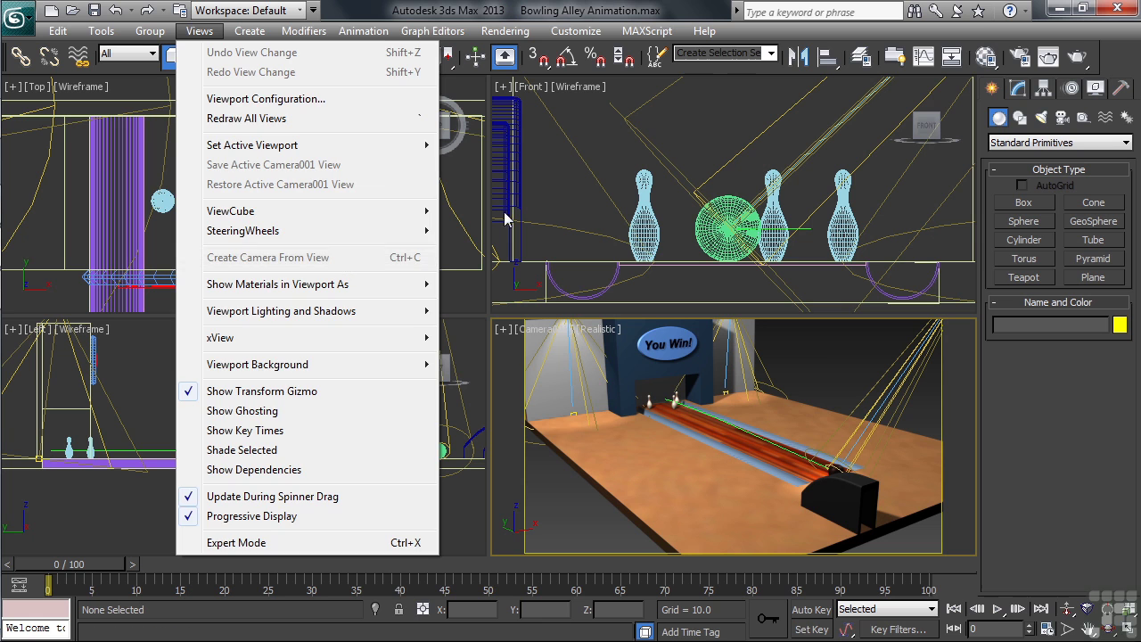
{"action": "left_click", "coordinate": [1092, 486]}
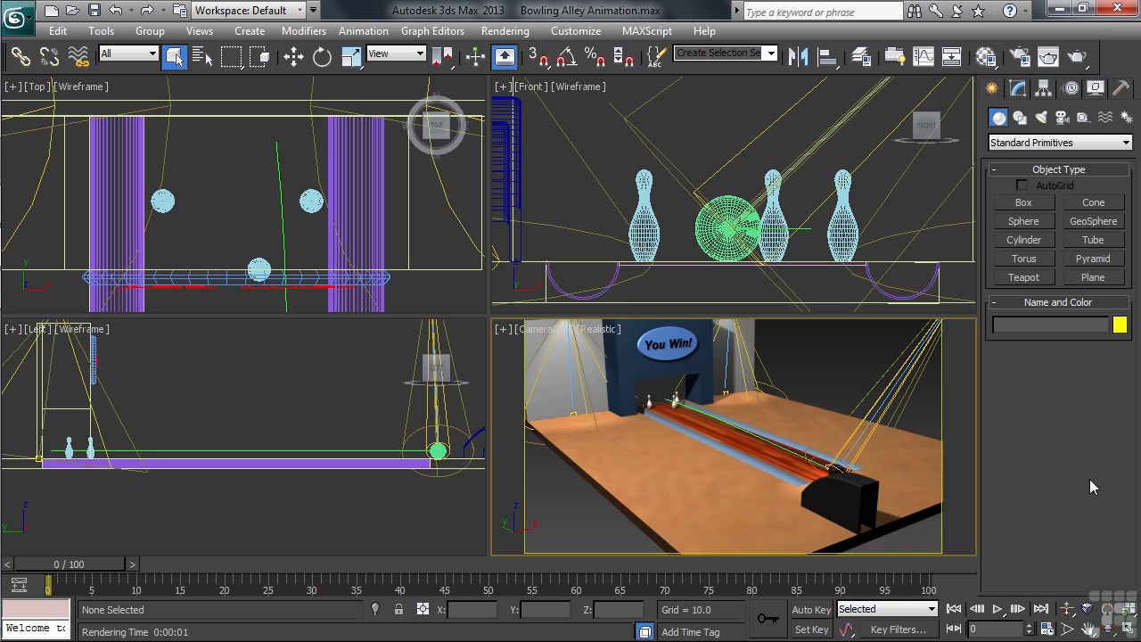
- Assign a Path Constraint controller to the position track of the bowling ball
{"action": "left_click", "coordinate": [710, 247]}
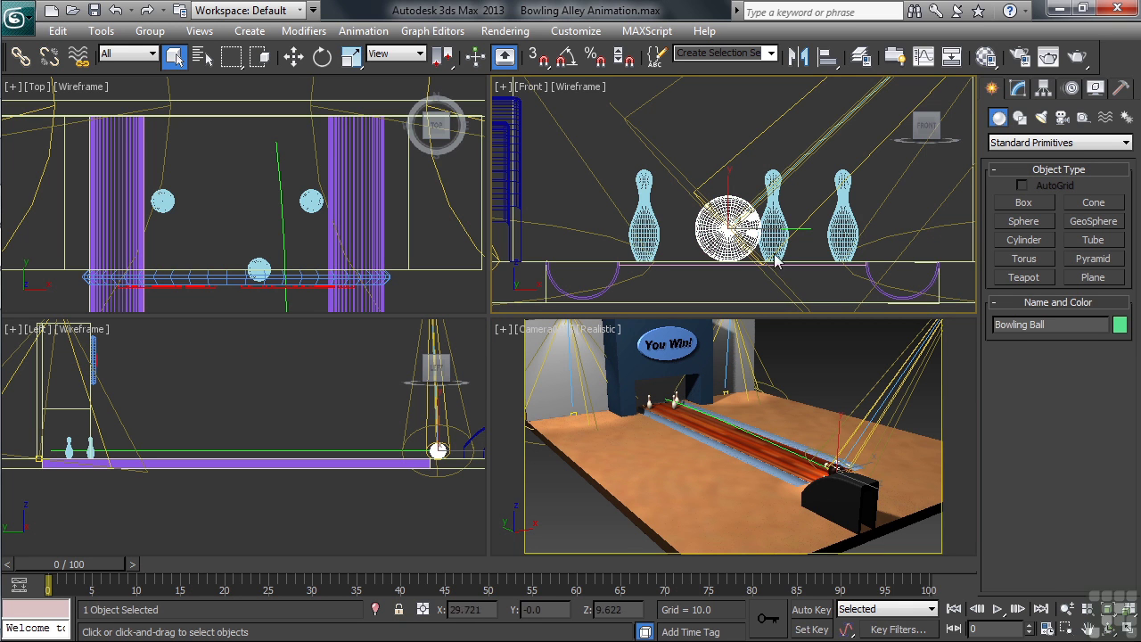
{"action": "left_click", "coordinate": [1072, 91]}
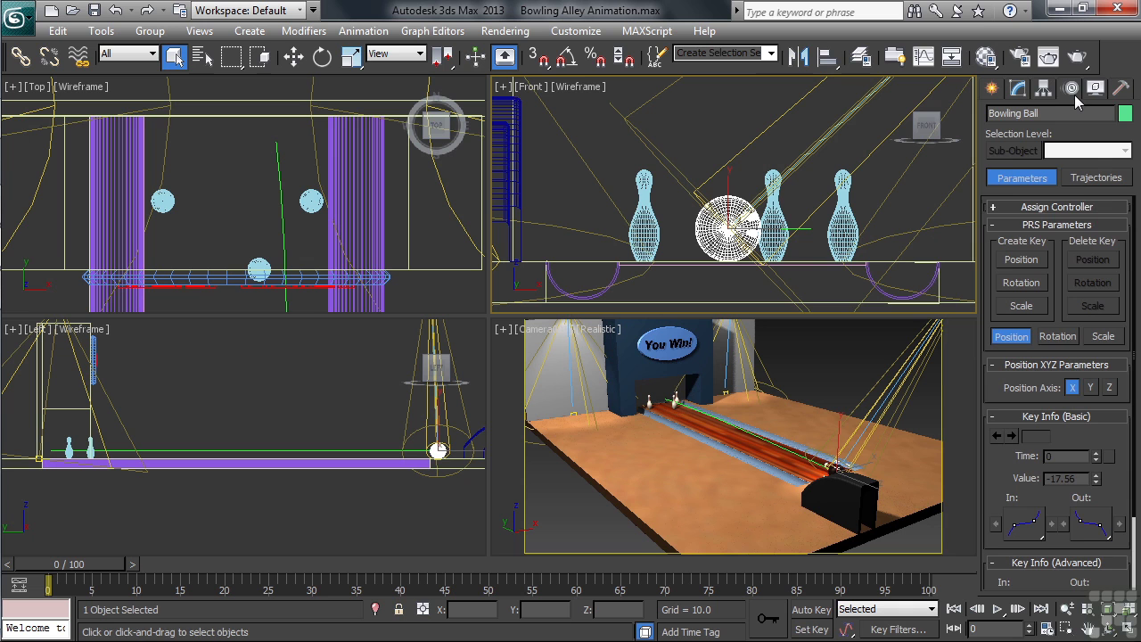
{"action": "left_click", "coordinate": [1110, 214]}
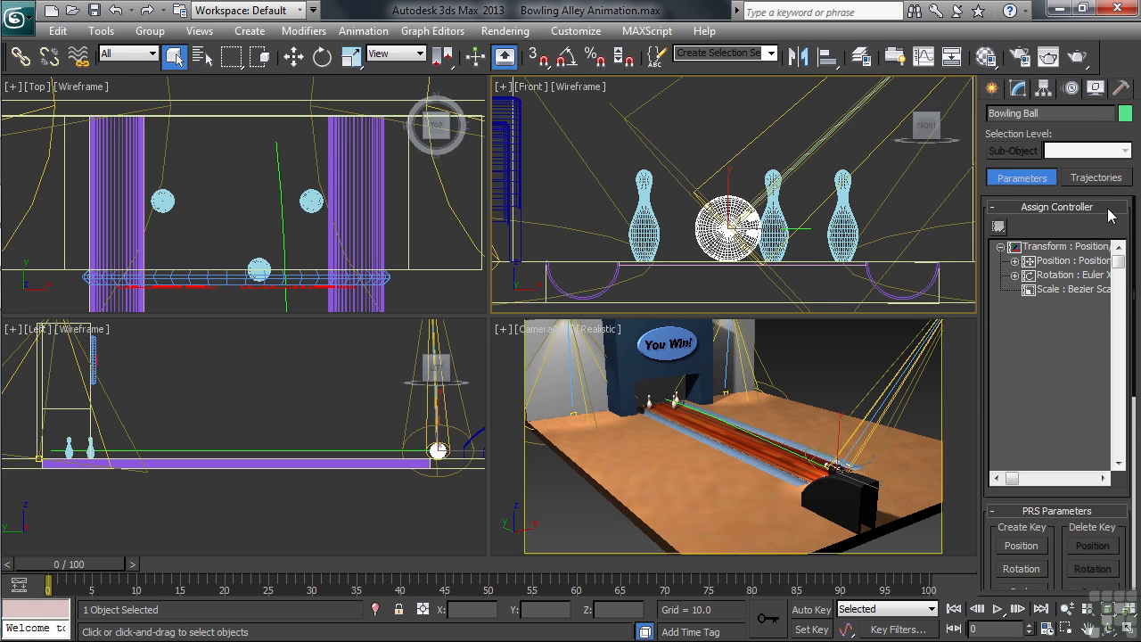
{"action": "left_click", "coordinate": [1058, 264]}
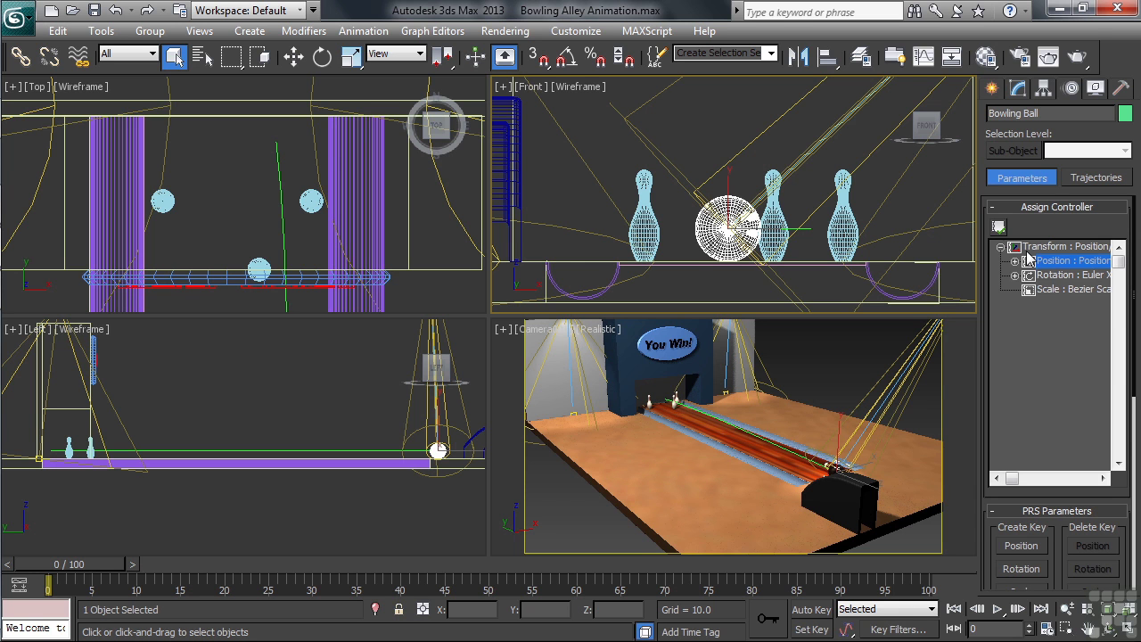
{"action": "left_click", "coordinate": [1000, 228]}
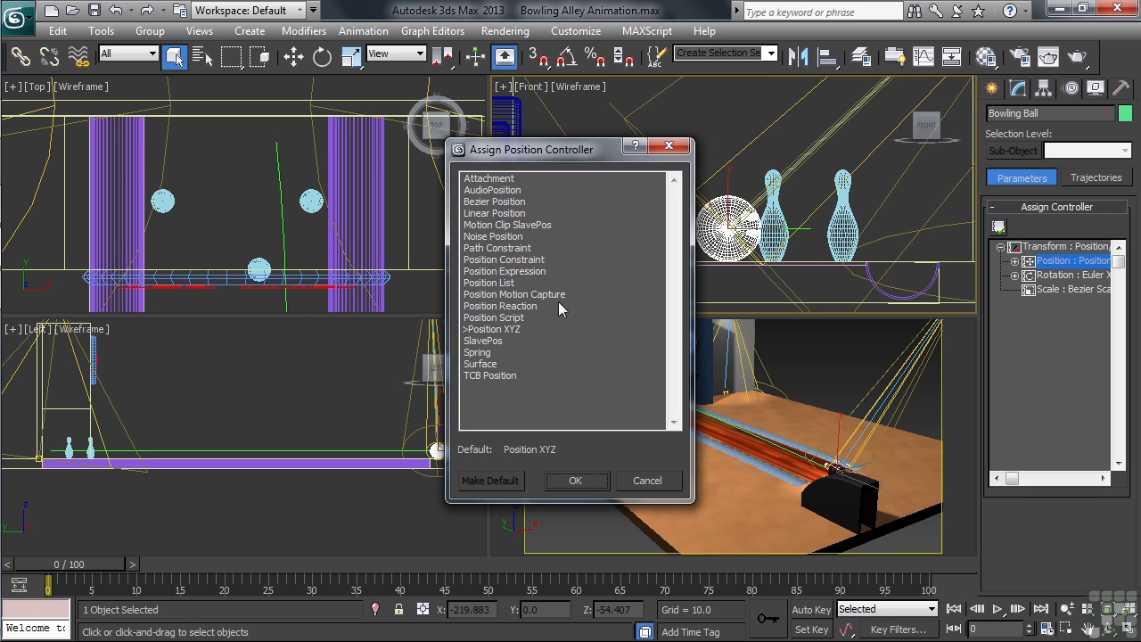
{"action": "left_click", "coordinate": [500, 249]}
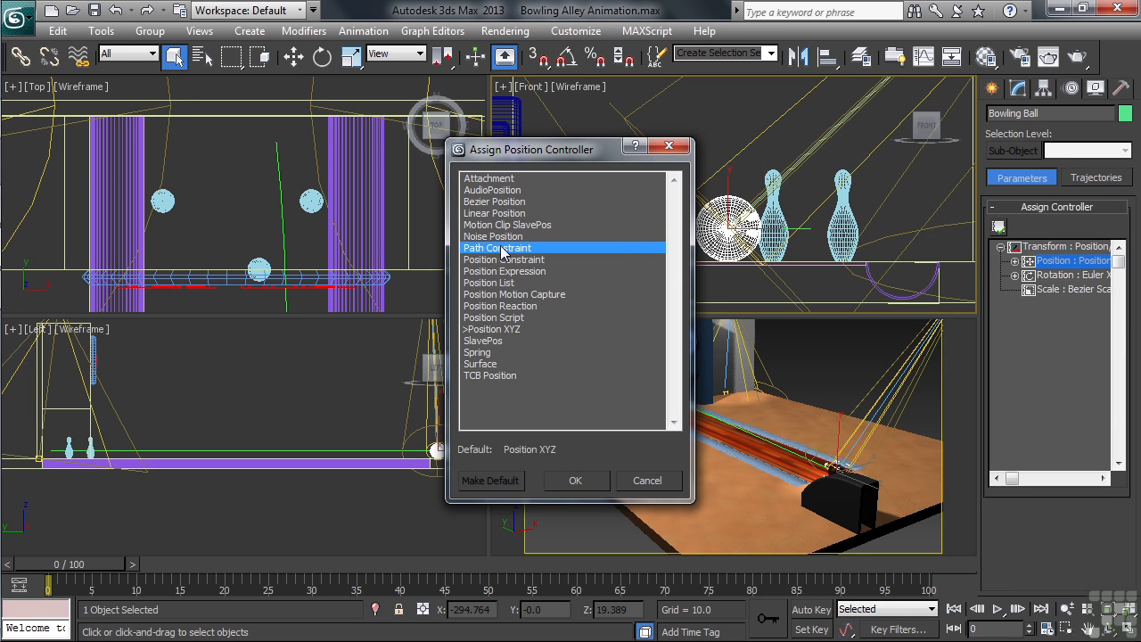
{"action": "double_click", "coordinate": [501, 253]}
- Add the green line running down the lane as the bowling ball's constraint path
{"action": "scroll", "coordinate": [991, 585], "scroll_direction": "down", "scroll_amount": 5}
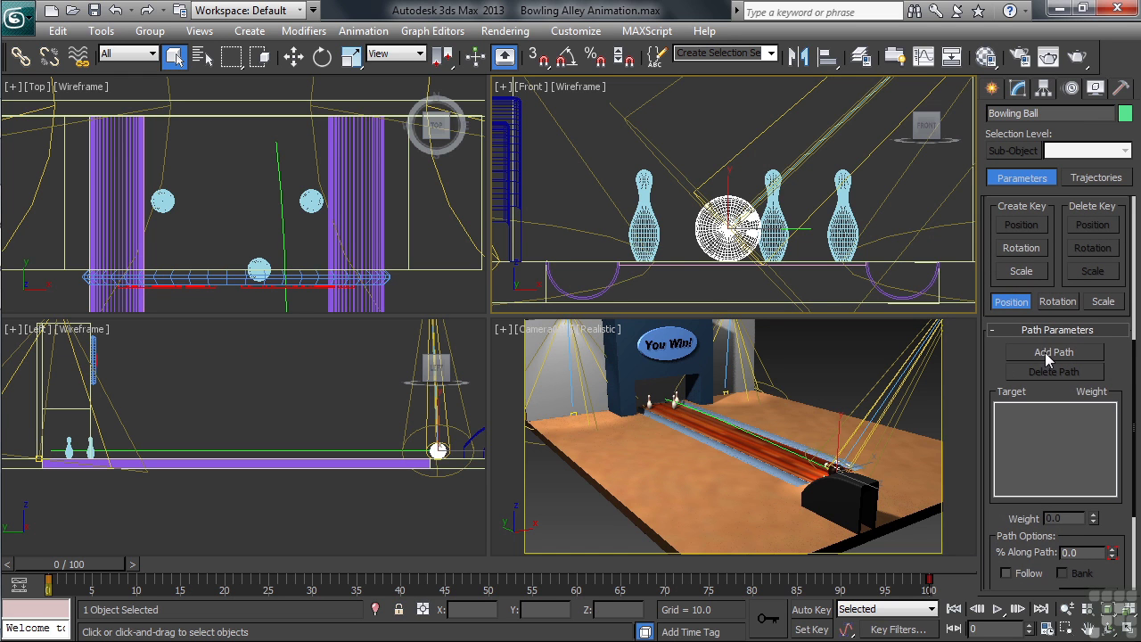
{"action": "left_click", "coordinate": [1048, 357]}
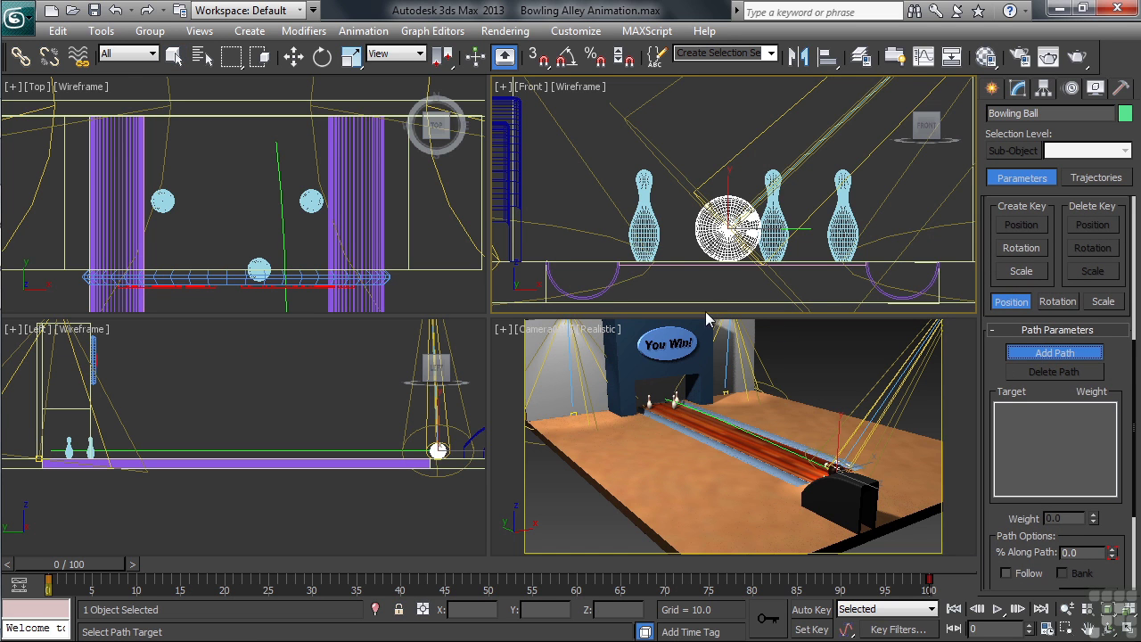
{"action": "left_click", "coordinate": [284, 239]}
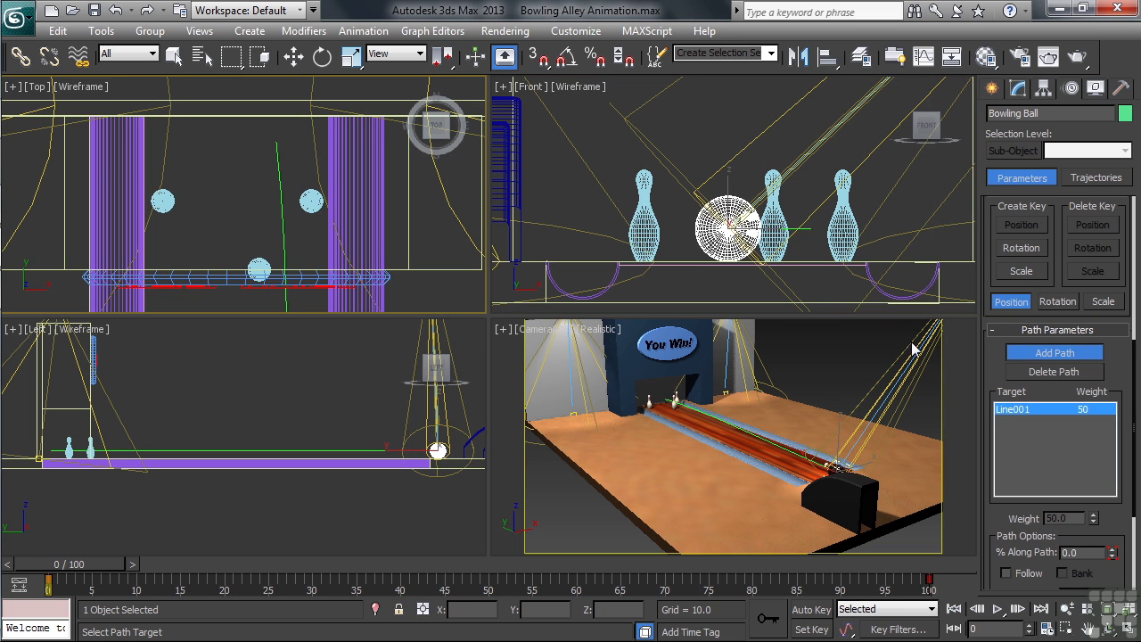
{"action": "left_click", "coordinate": [1043, 355]}
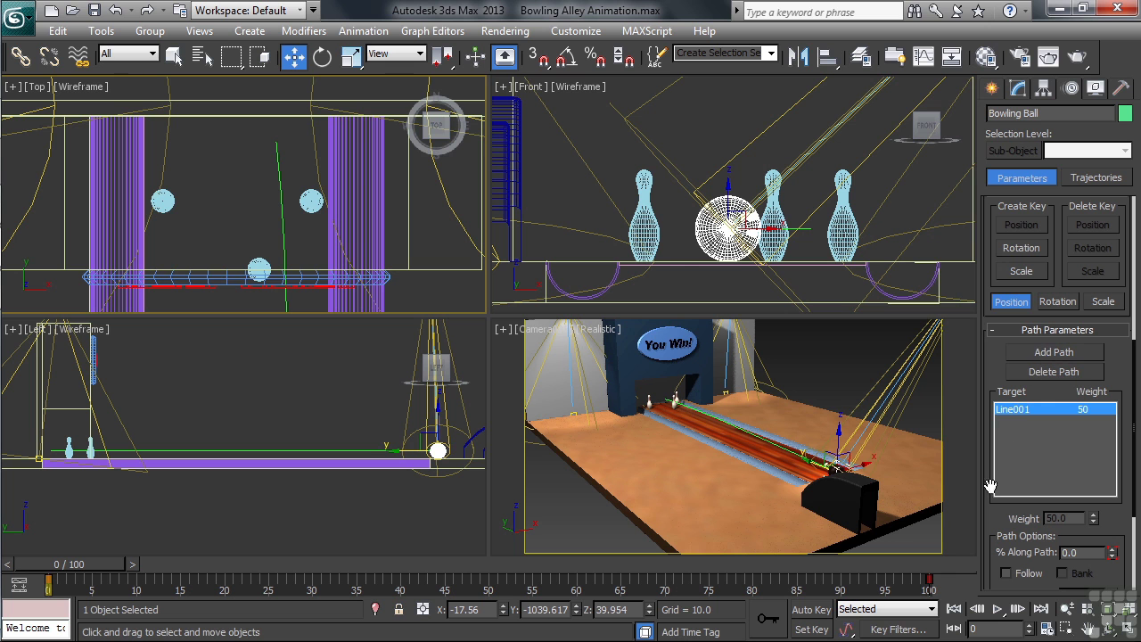
- Play the animation in the camera view to check the ball's travel along the path, and stop it near the end
{"action": "right_click", "coordinate": [961, 523]}
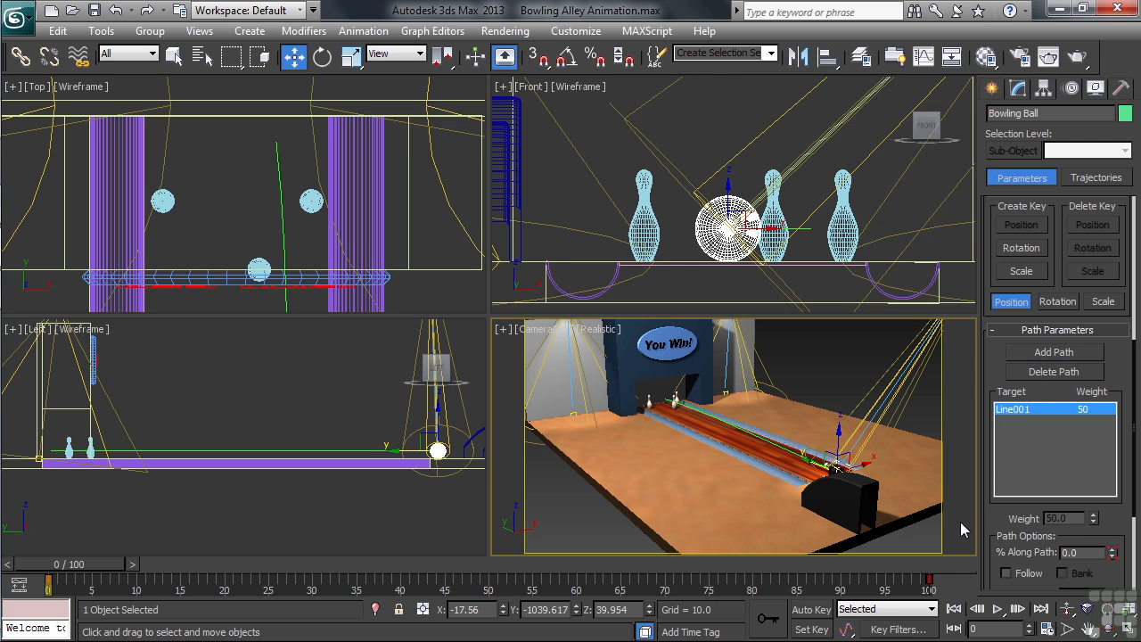
{"action": "left_click", "coordinate": [998, 608]}
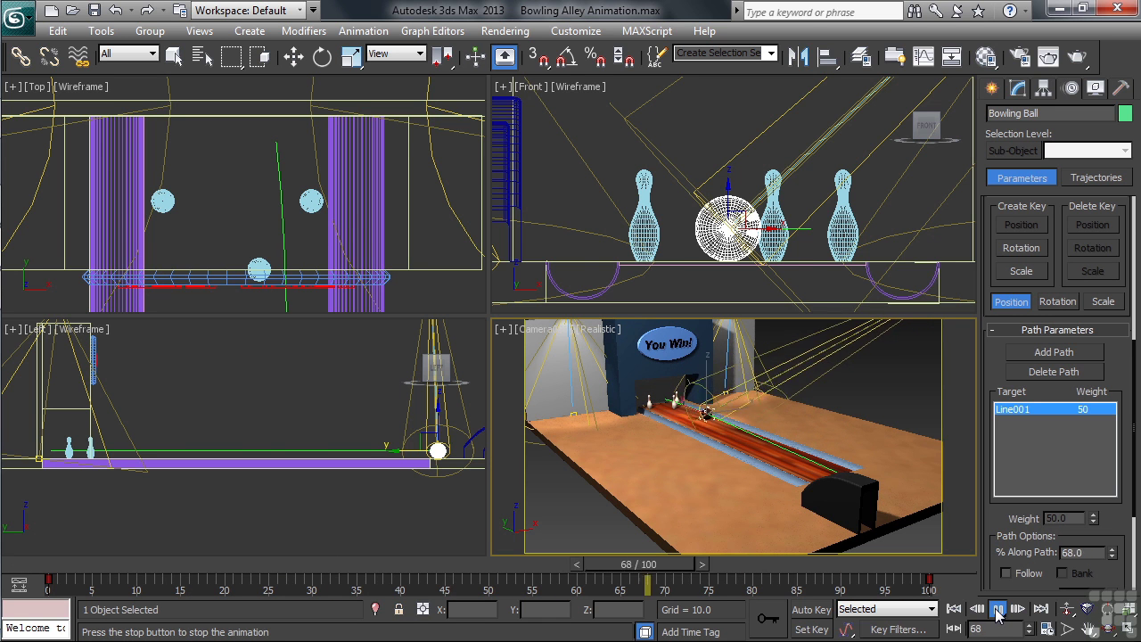
{"action": "left_click", "coordinate": [998, 609]}
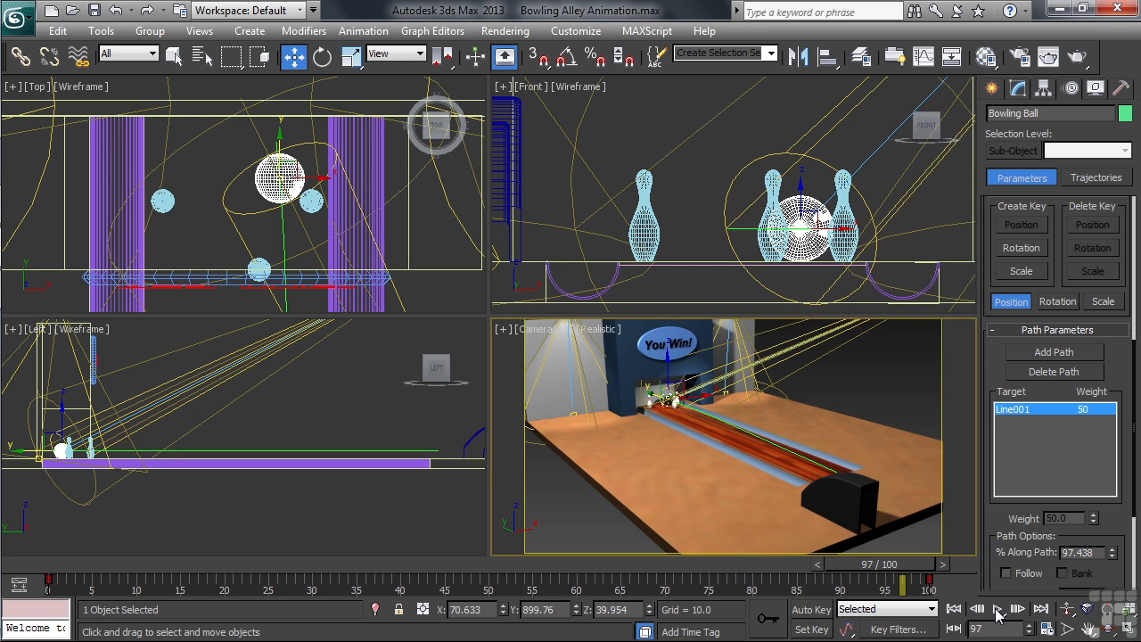
- With Auto Key and angle snap on, rotate the bowling ball -1080 degrees about its local Y axis at frame 100, then end Auto Key
{"action": "left_click", "coordinate": [811, 610]}
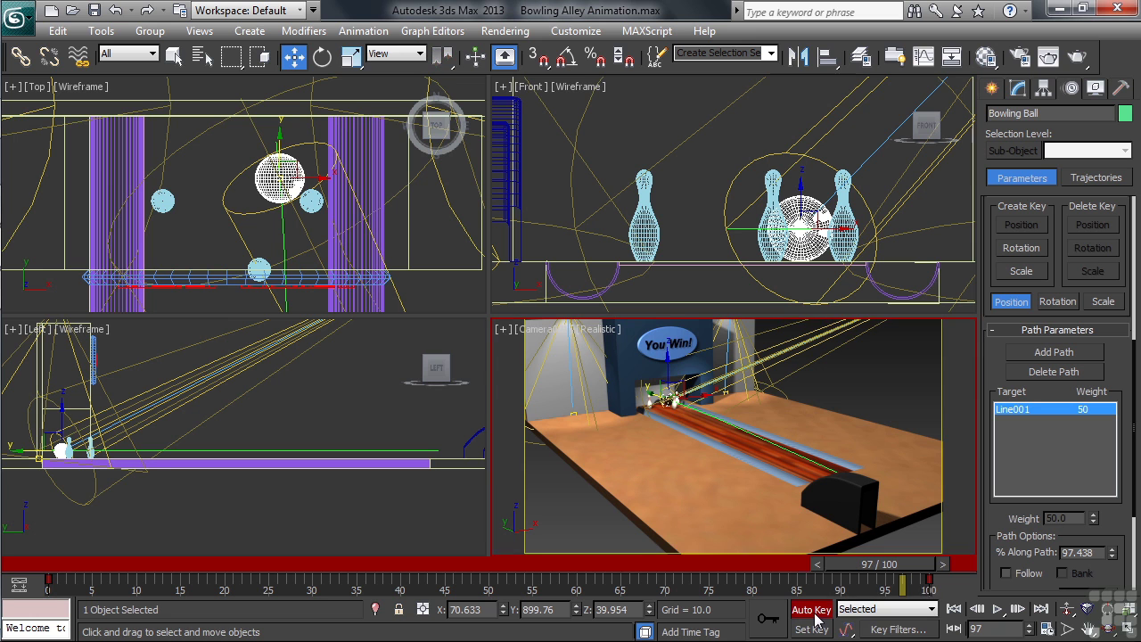
{"action": "left_click_drag", "start_coordinate": [930, 571], "coordinate": [976, 567]}
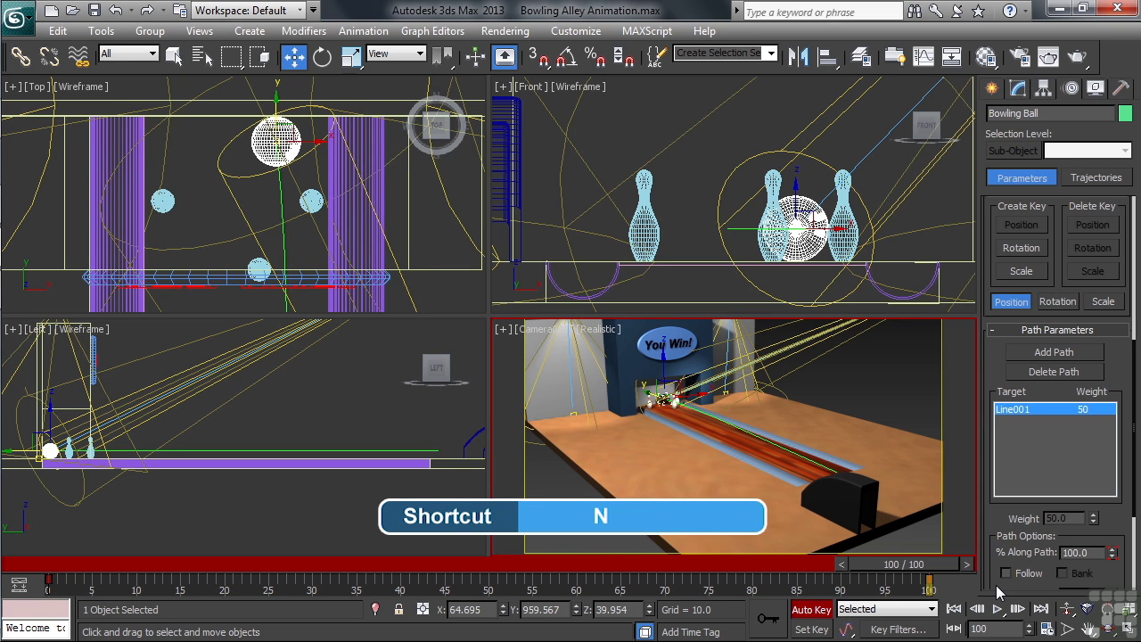
{"action": "left_click", "coordinate": [325, 68]}
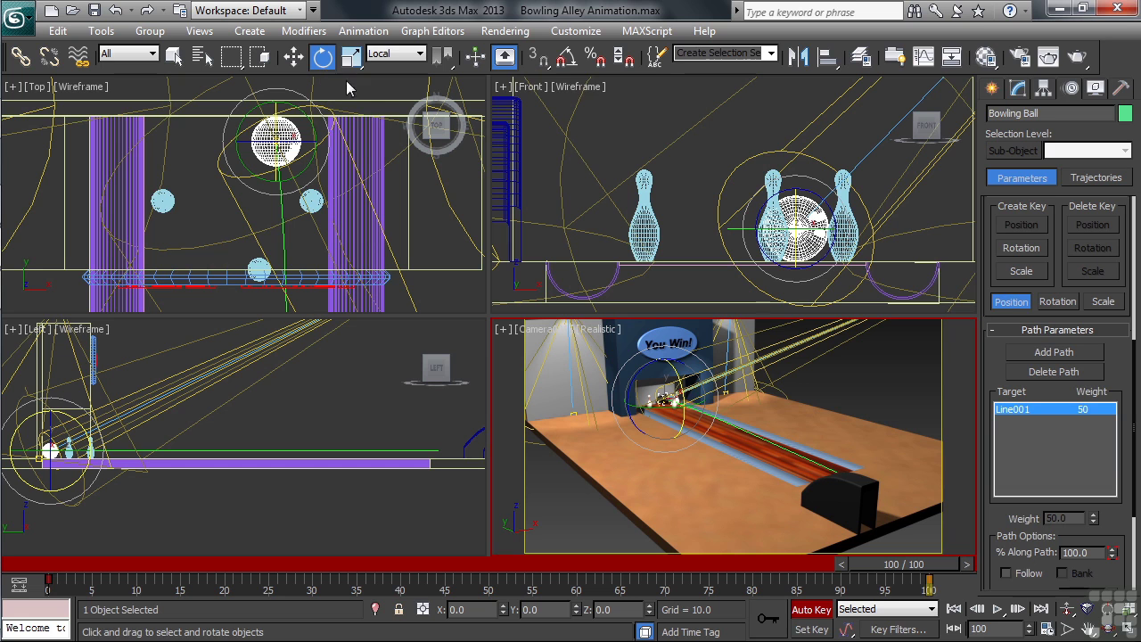
{"action": "left_click", "coordinate": [567, 59]}
{"action": "left_click", "coordinate": [419, 56]}
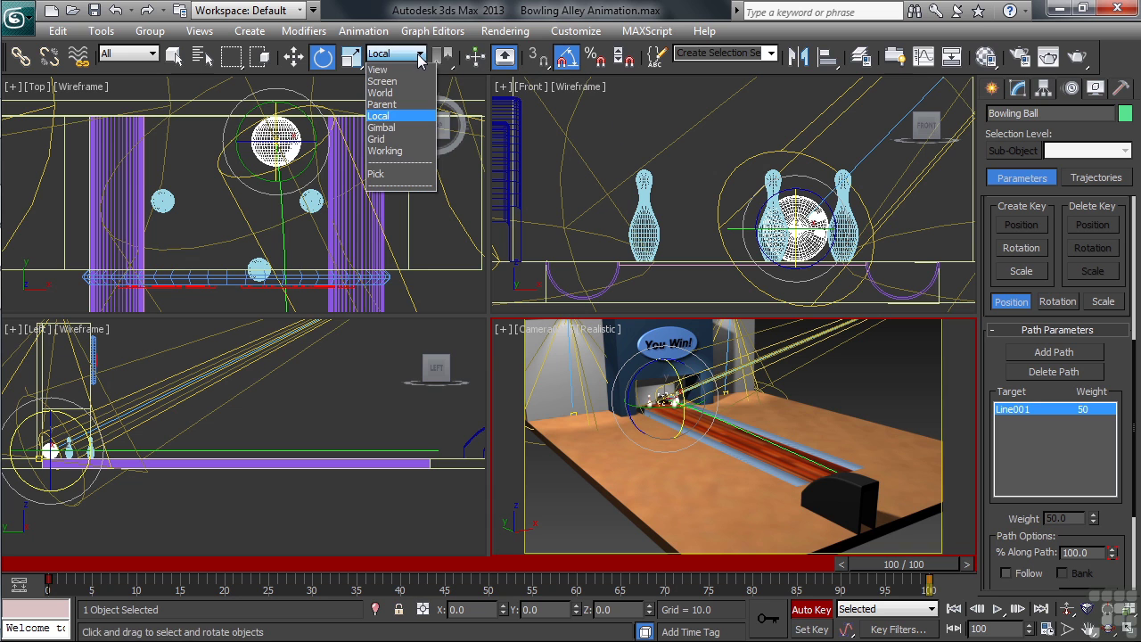
{"action": "left_click", "coordinate": [419, 117]}
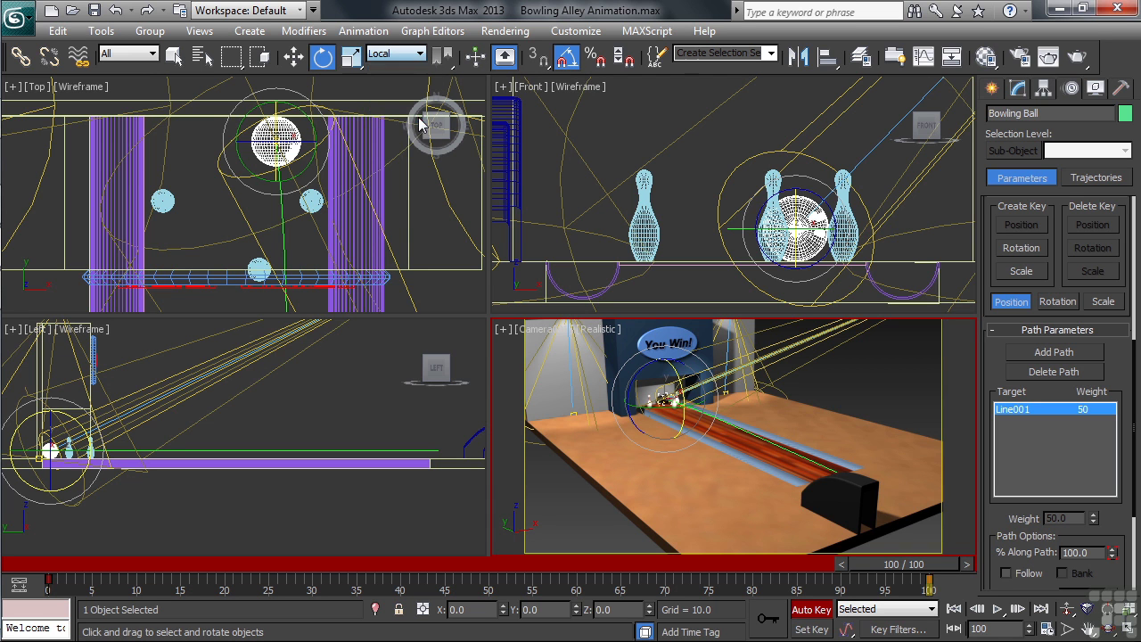
{"action": "left_click", "coordinate": [303, 141]}
{"action": "left_click_drag", "start_coordinate": [308, 141], "coordinate": [473, 207]}
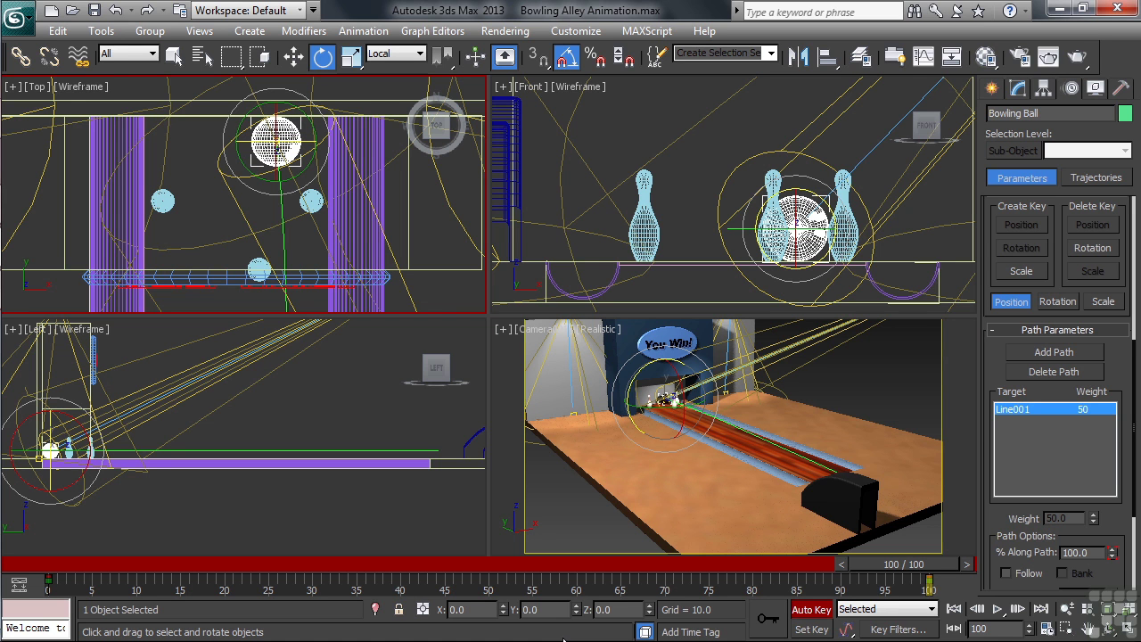
{"action": "left_click", "coordinate": [811, 609]}
- Maximize the camera view and play the animation from frame 0 to check the ball's rolling, then stop playback
{"action": "right_click", "coordinate": [964, 538]}
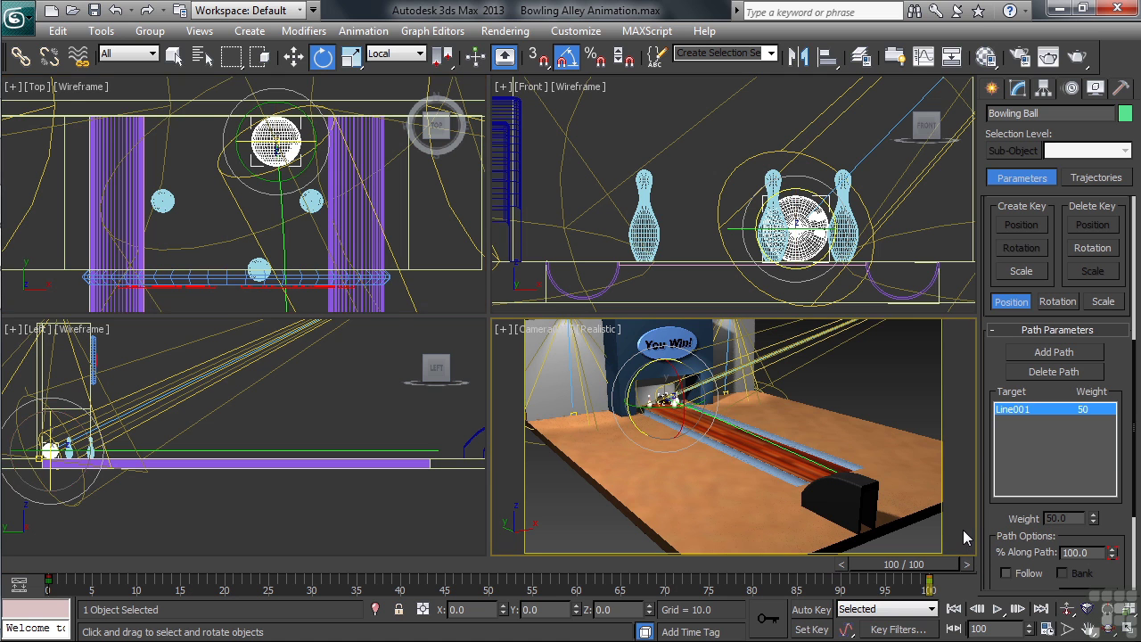
{"action": "key", "text": "alt+w"}
{"action": "key", "text": "q"}
{"action": "key", "text": "Home"}
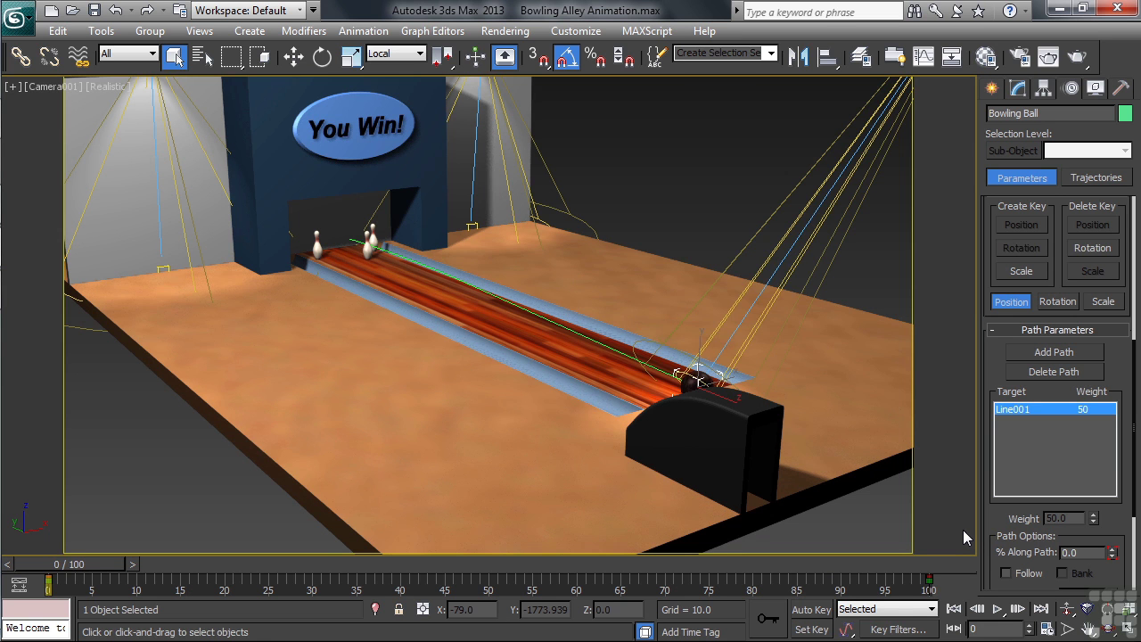
{"action": "key", "text": "slash"}
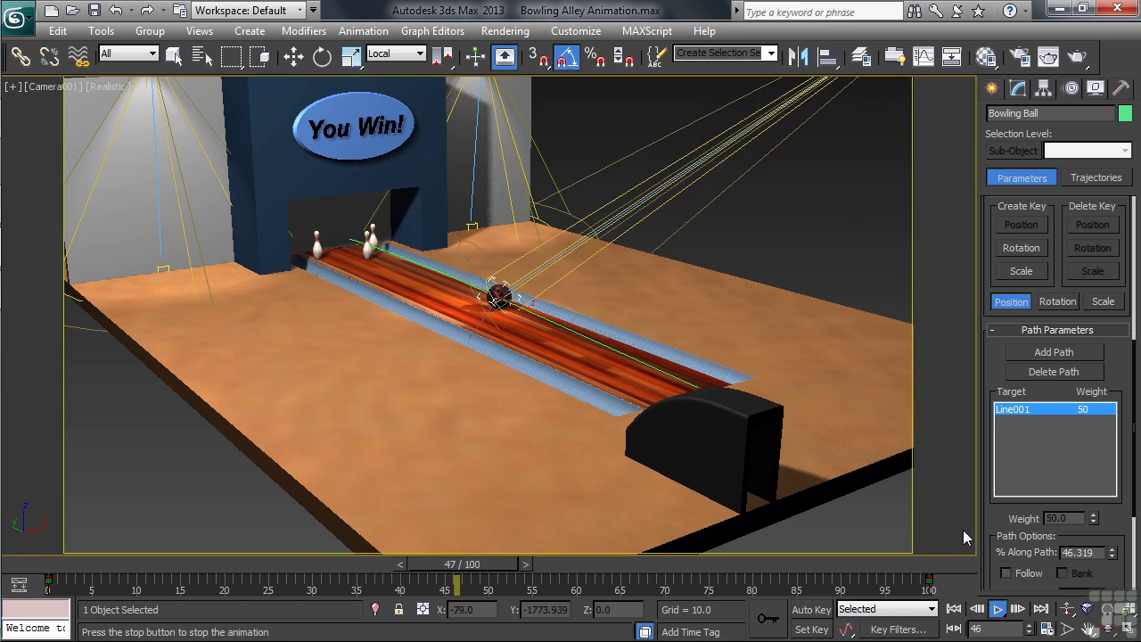
{"action": "key", "text": "slash"}
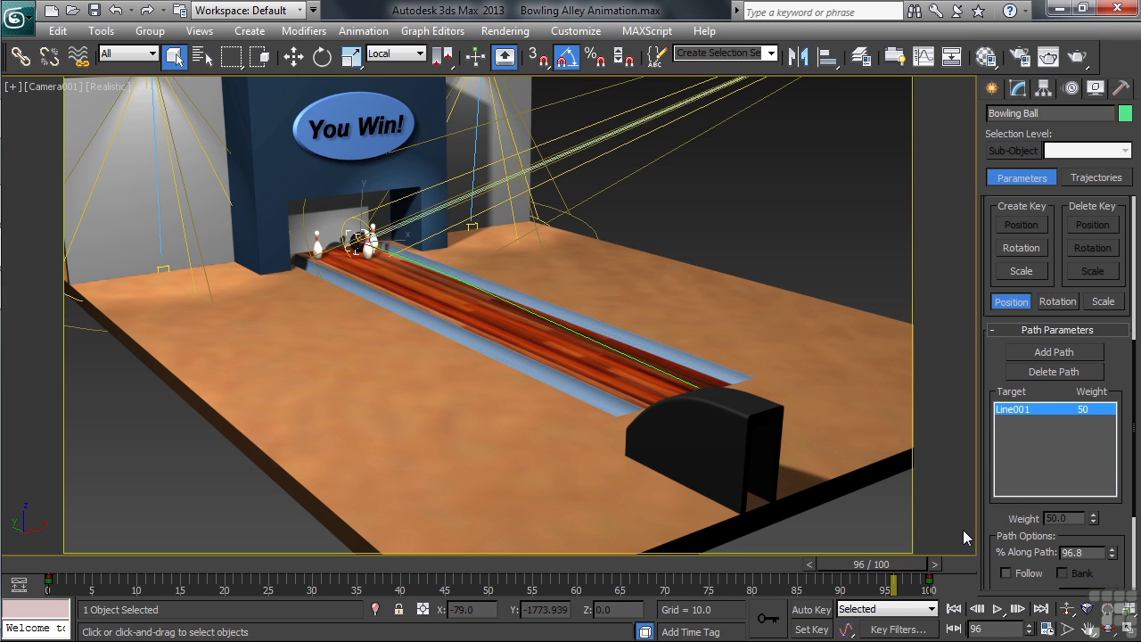
- Set the In tangent of the bowling ball's Y Rotation key at frame 100 to linear
{"action": "left_click", "coordinate": [929, 580]}
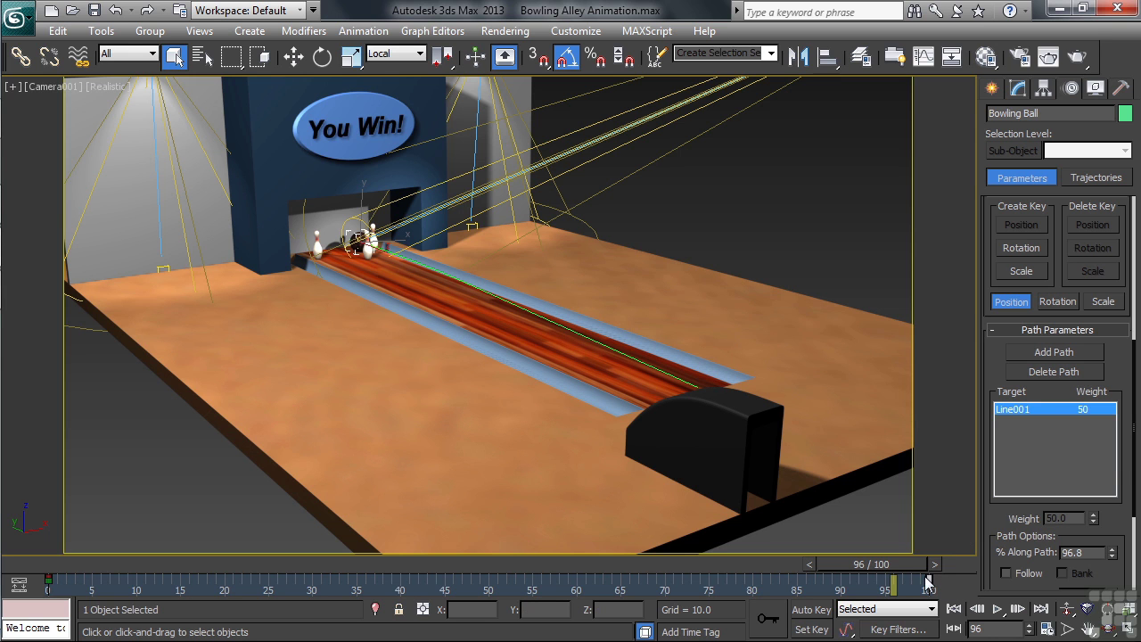
{"action": "right_click", "coordinate": [928, 580]}
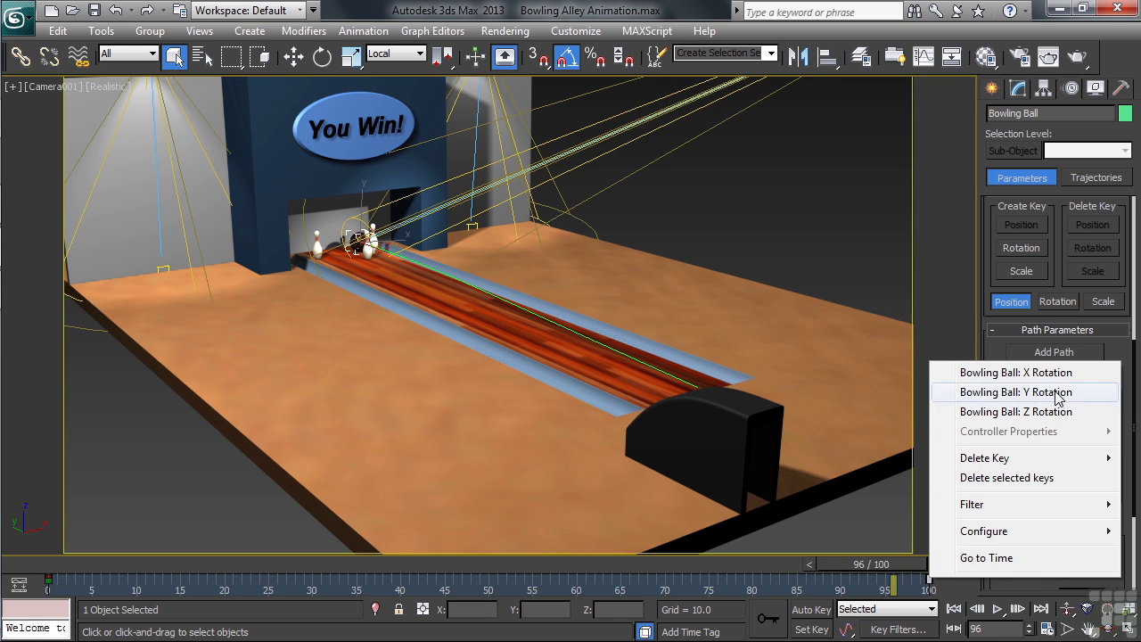
{"action": "left_click", "coordinate": [1017, 393]}
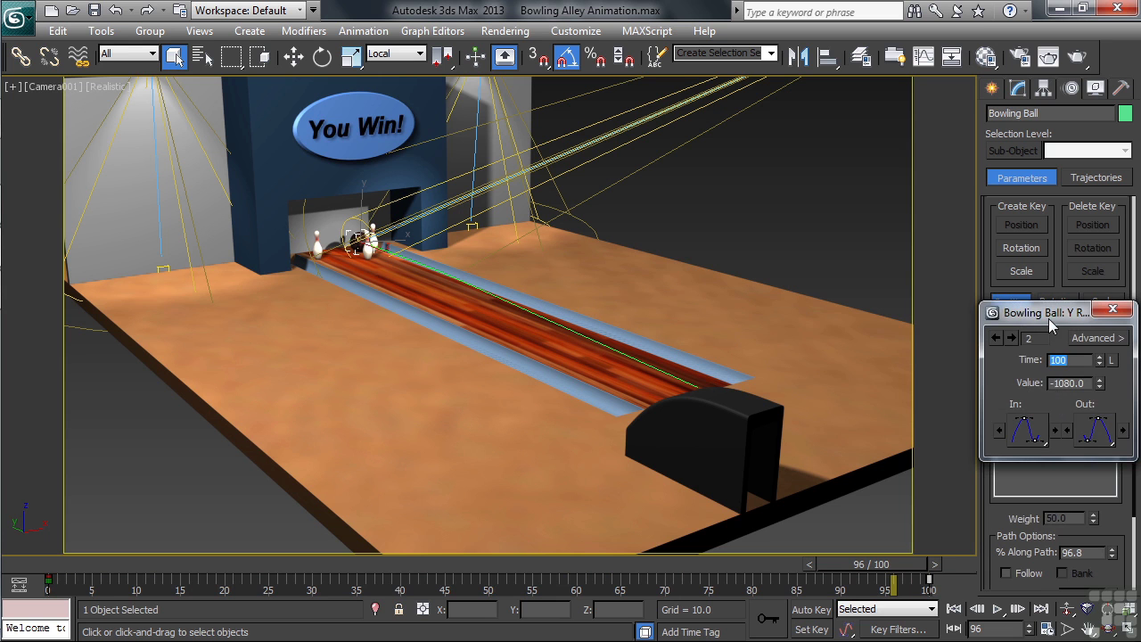
{"action": "left_click_drag", "start_coordinate": [1017, 309], "coordinate": [778, 253]}
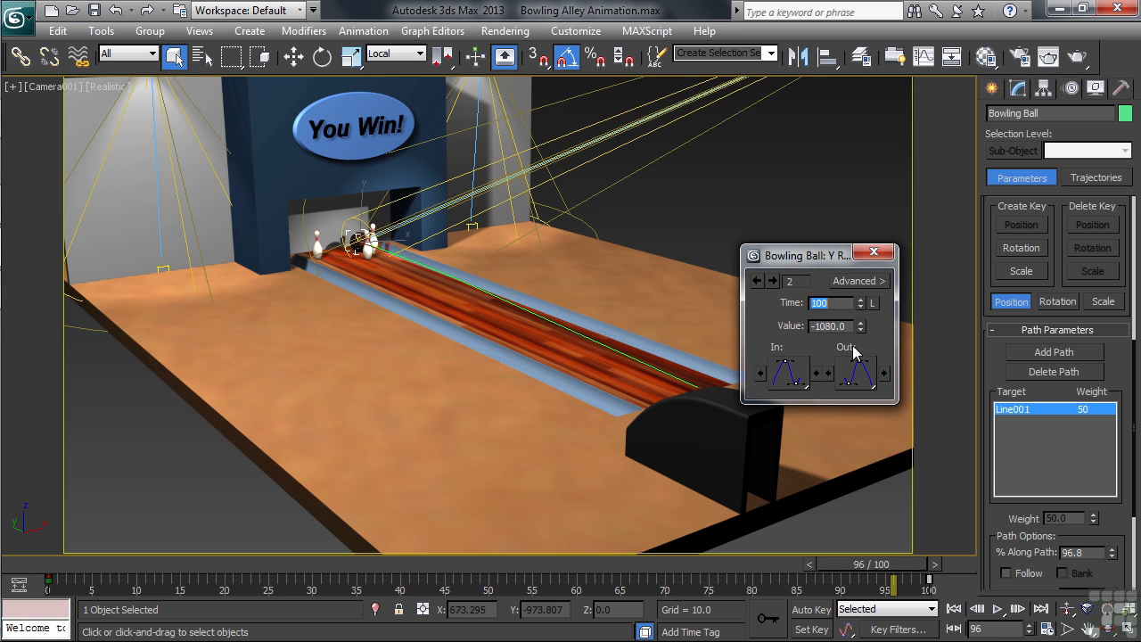
{"action": "left_click", "coordinate": [794, 383]}
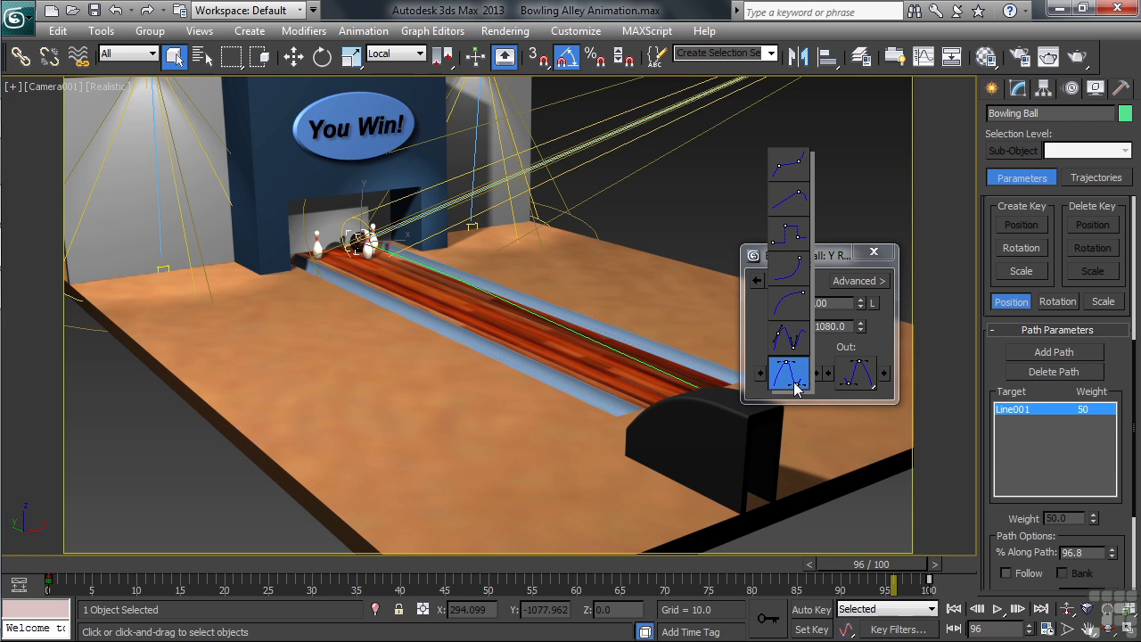
{"action": "left_click_drag", "start_coordinate": [797, 386], "coordinate": [797, 198]}
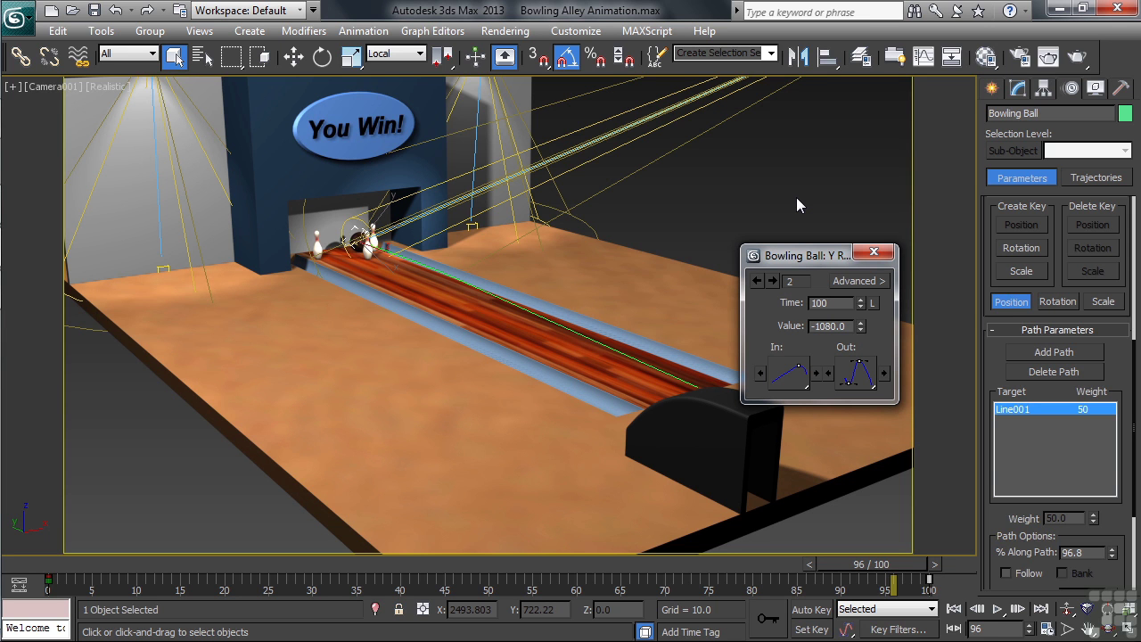
- Set the Out tangent of the ball's Y Rotation key at frame 0 to linear and play back the animation to check it
{"action": "left_click", "coordinate": [757, 281]}
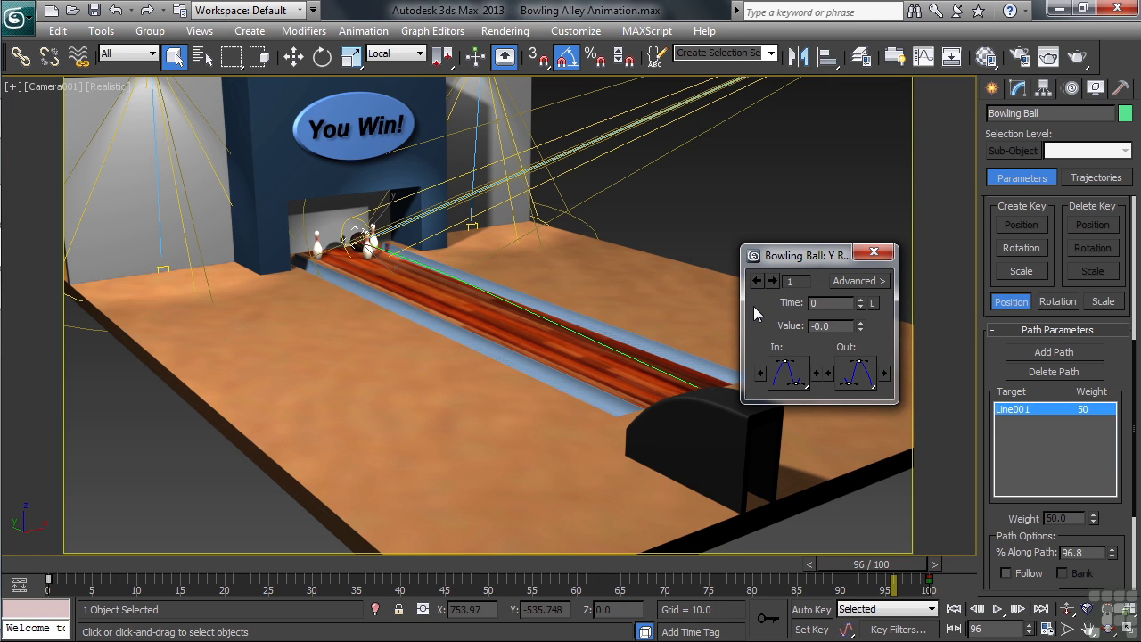
{"action": "left_click", "coordinate": [856, 374]}
{"action": "left_click_drag", "start_coordinate": [856, 375], "coordinate": [866, 206]}
{"action": "left_click", "coordinate": [873, 253]}
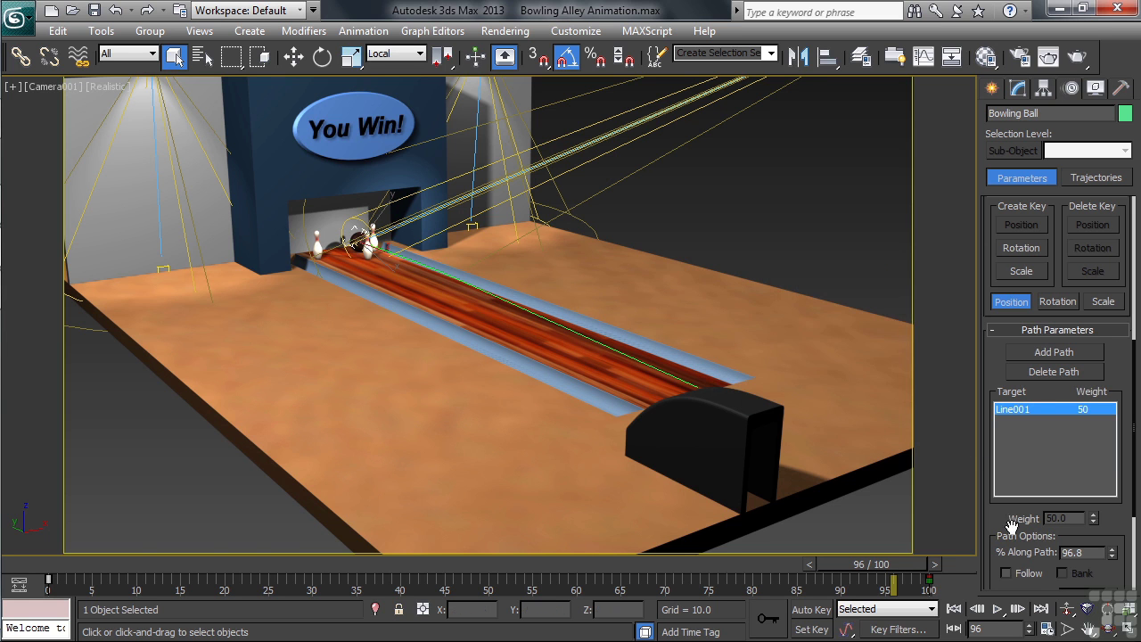
{"action": "left_click", "coordinate": [997, 610]}
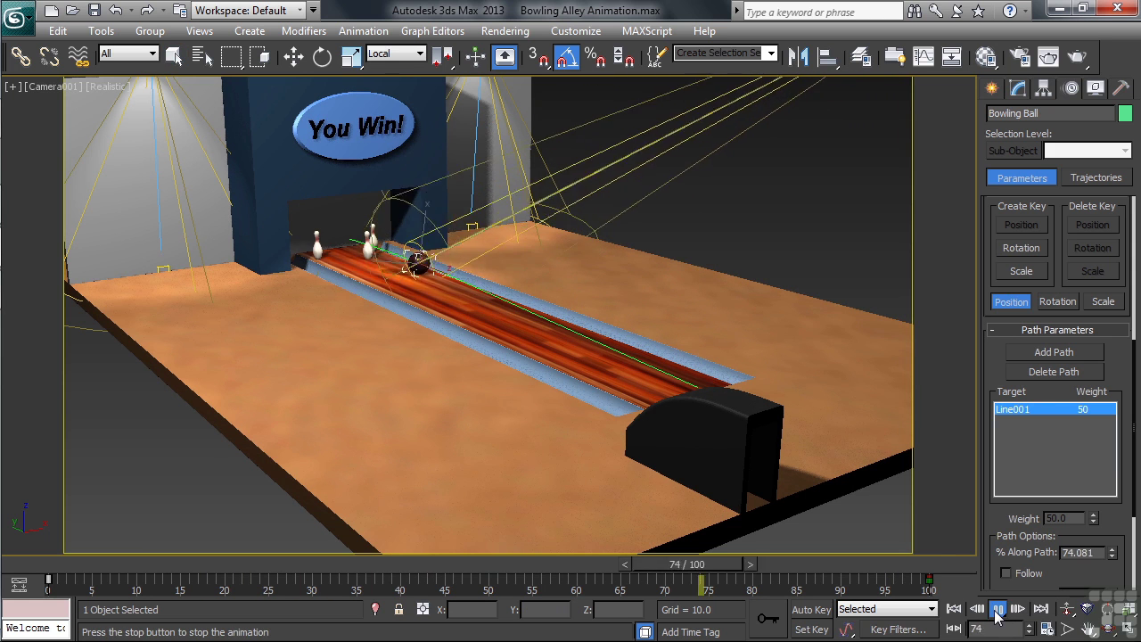
{"action": "left_click", "coordinate": [998, 610]}
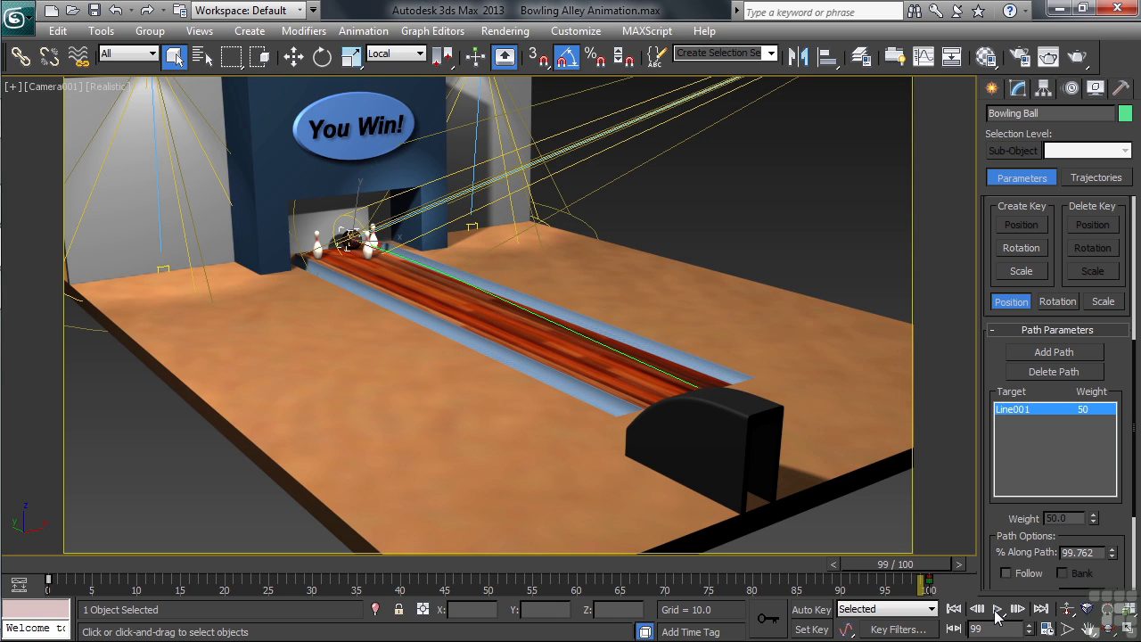
- Show all four viewports, select Pin 1 beside the ball, and set a key for its standing pose at frame 88 in Set Key mode
{"action": "key", "text": "alt+w"}
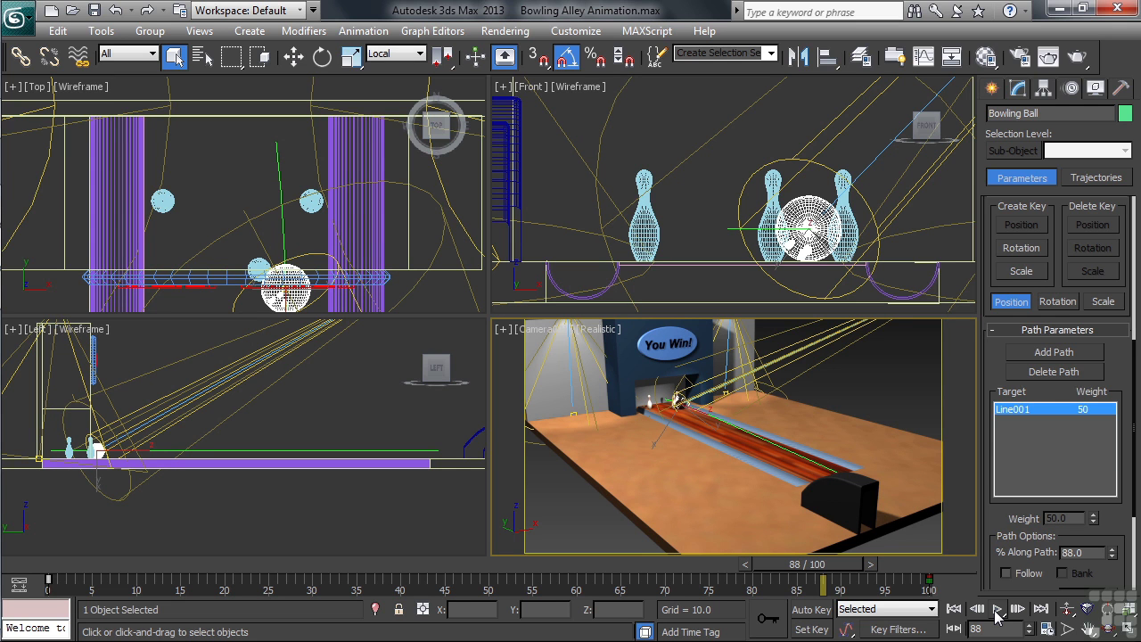
{"action": "left_click", "coordinate": [257, 266]}
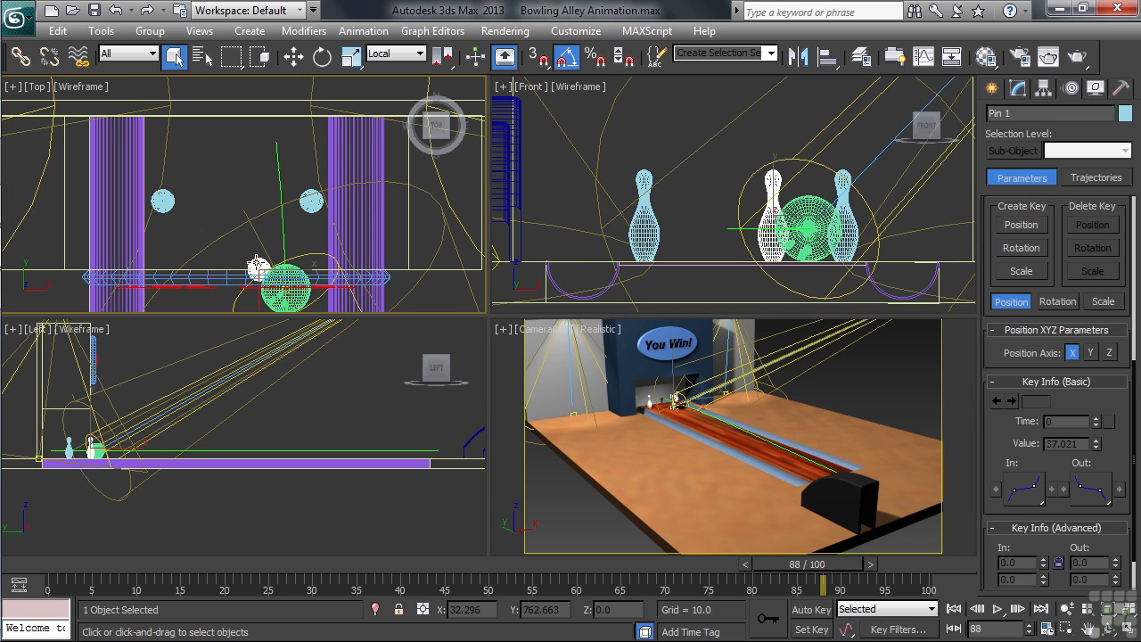
{"action": "left_click", "coordinate": [294, 58]}
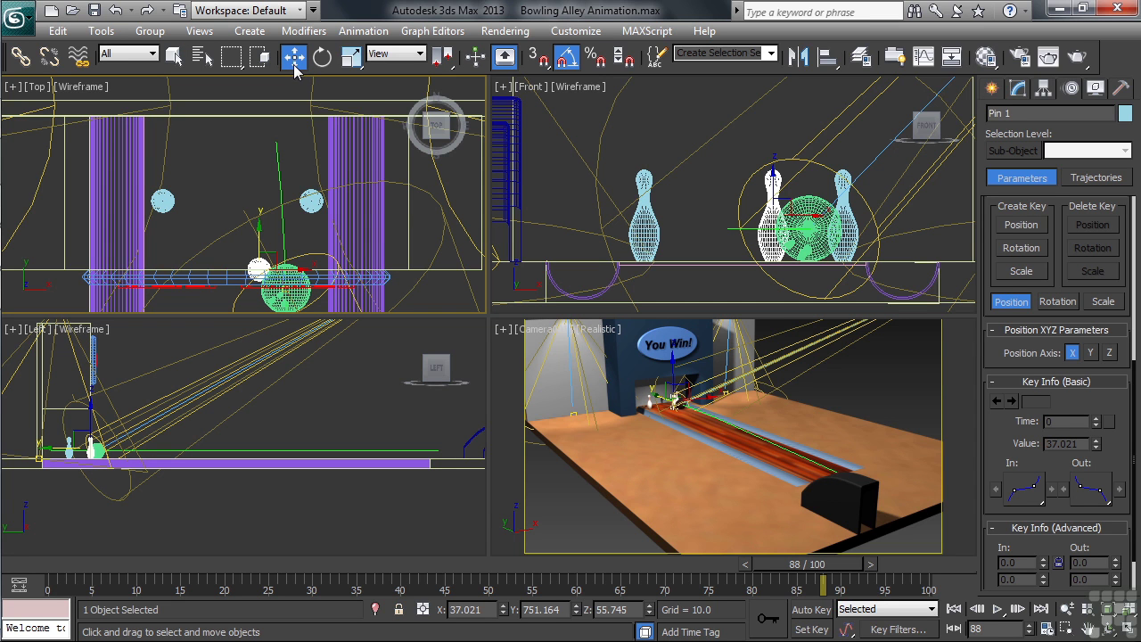
{"action": "key", "text": "apostrophe"}
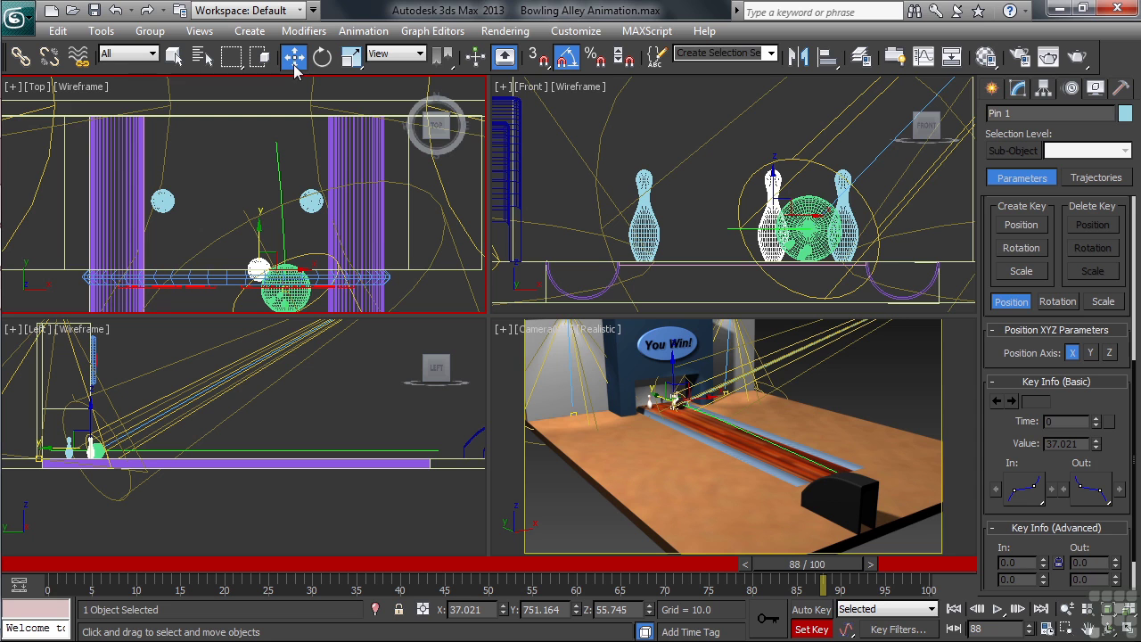
{"action": "left_click", "coordinate": [768, 626]}
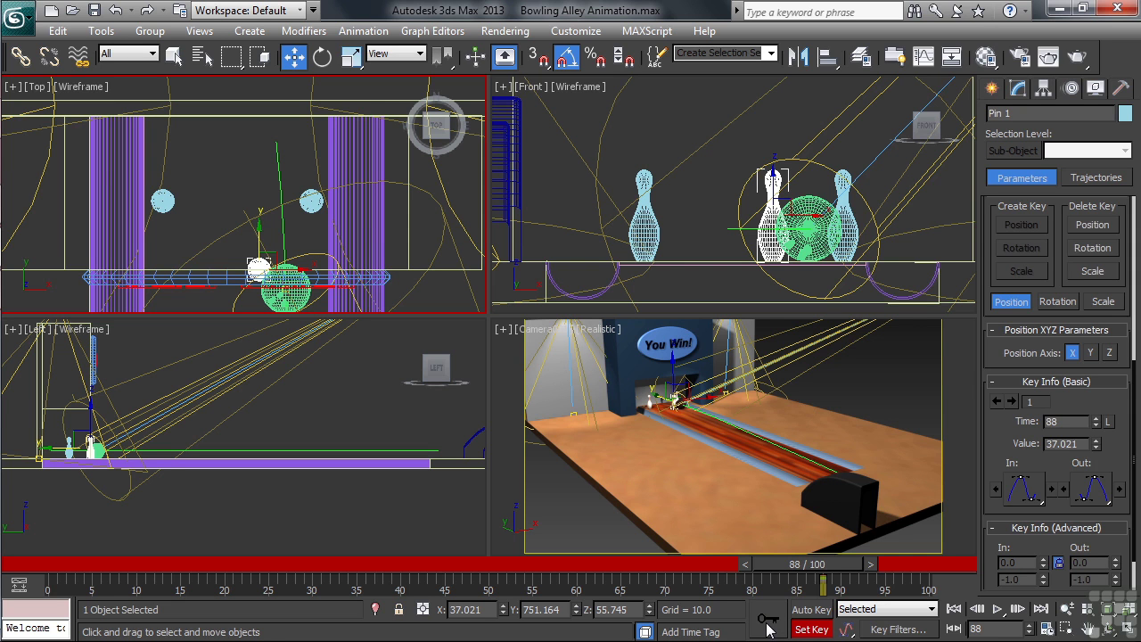
- At frame 97, move Pin 1 in the Top view to the far end of the left gutter, about X -192, Y 962
{"action": "left_click_drag", "start_coordinate": [849, 573], "coordinate": [793, 571]}
{"action": "key", "text": "w"}
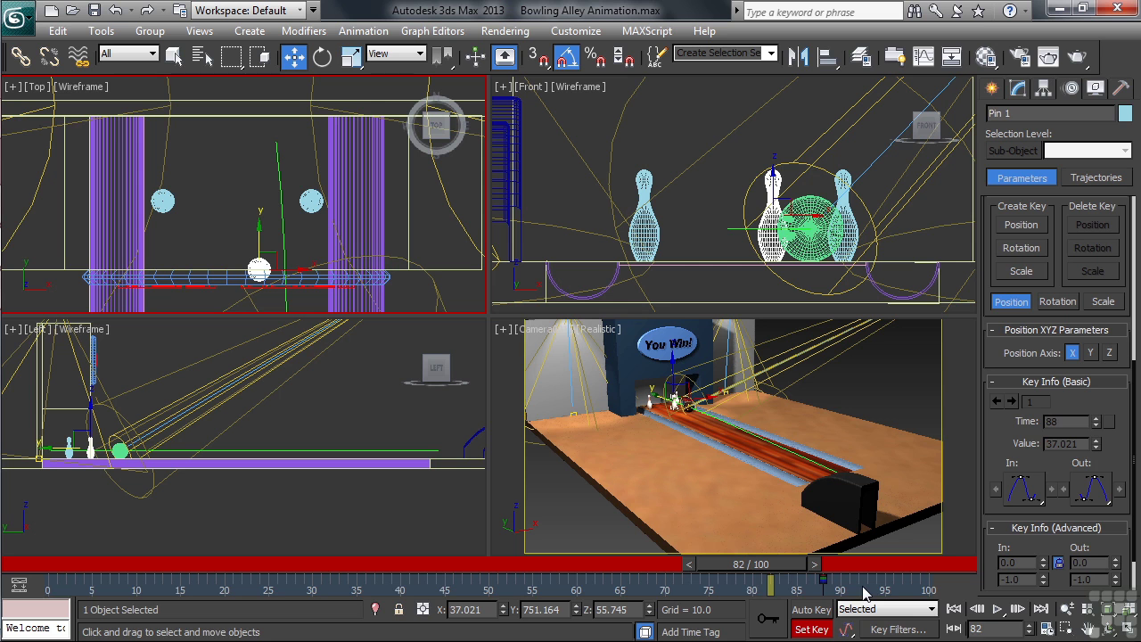
{"action": "left_click", "coordinate": [954, 630]}
{"action": "key", "text": "."}
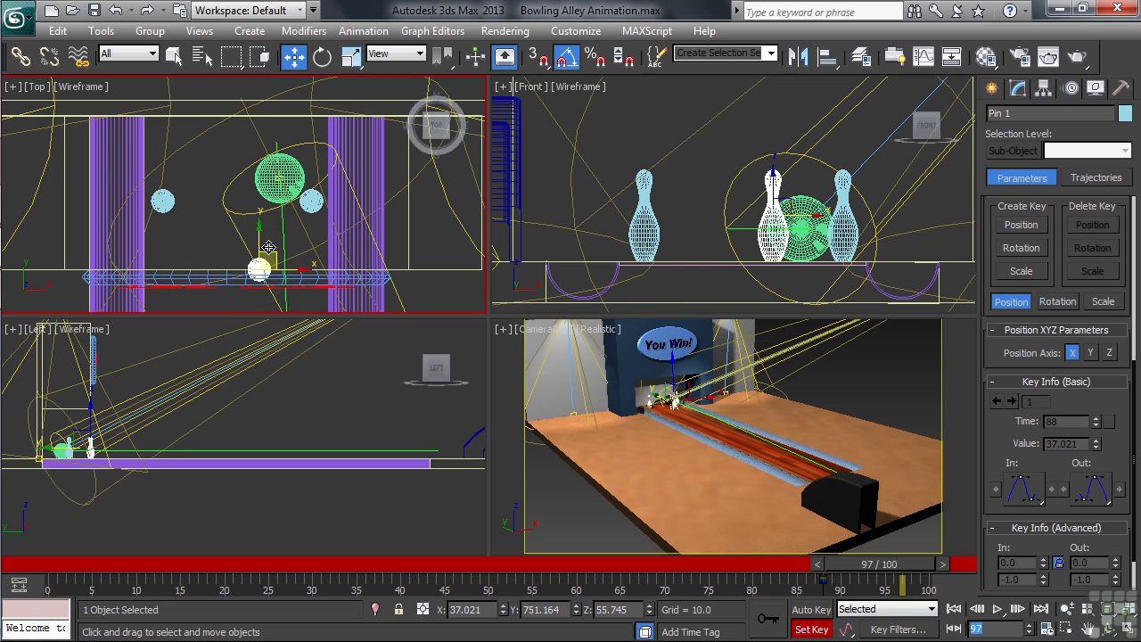
{"action": "left_click_drag", "start_coordinate": [269, 247], "coordinate": [127, 122]}
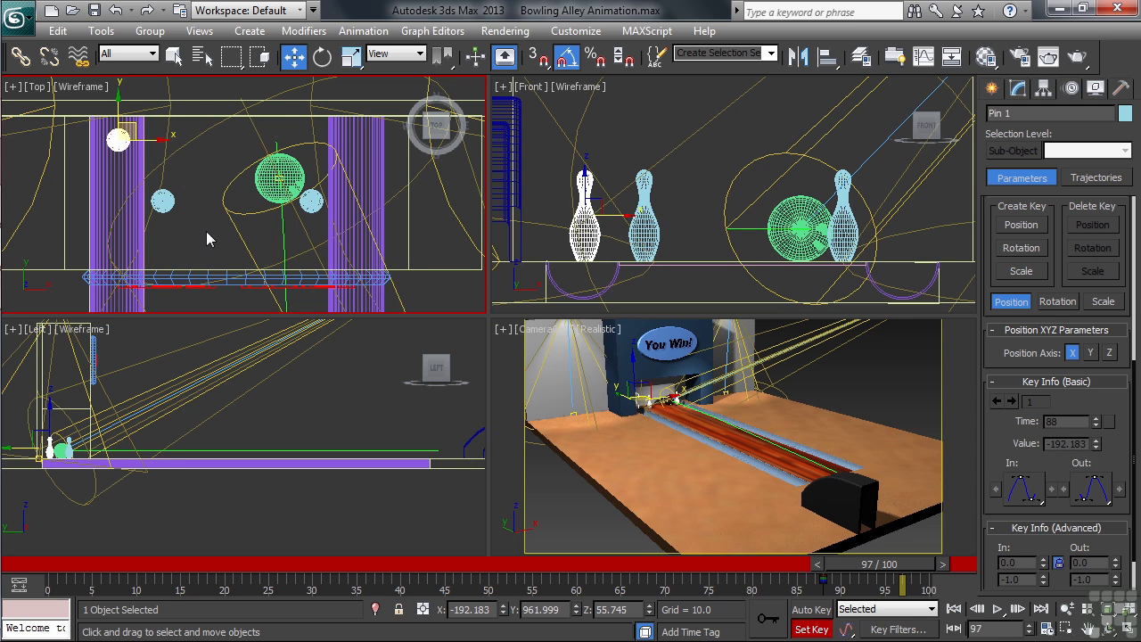
- Rotate Pin 1 onto its side, then turn it diagonally across the gutter in the Top view
{"action": "right_click", "coordinate": [136, 160]}
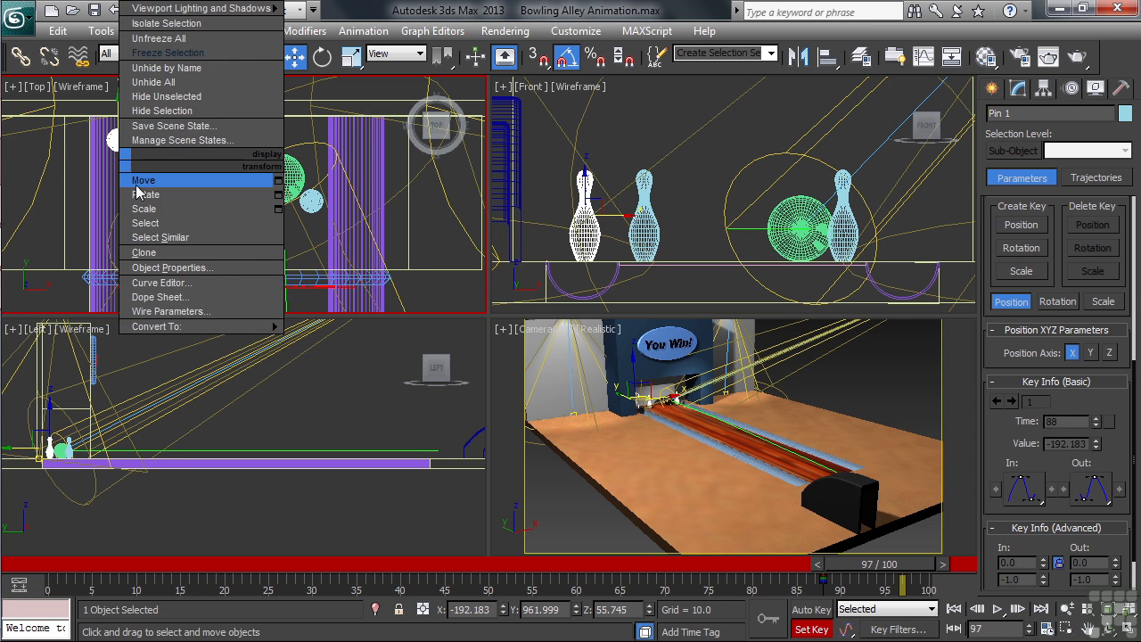
{"action": "left_click", "coordinate": [145, 194]}
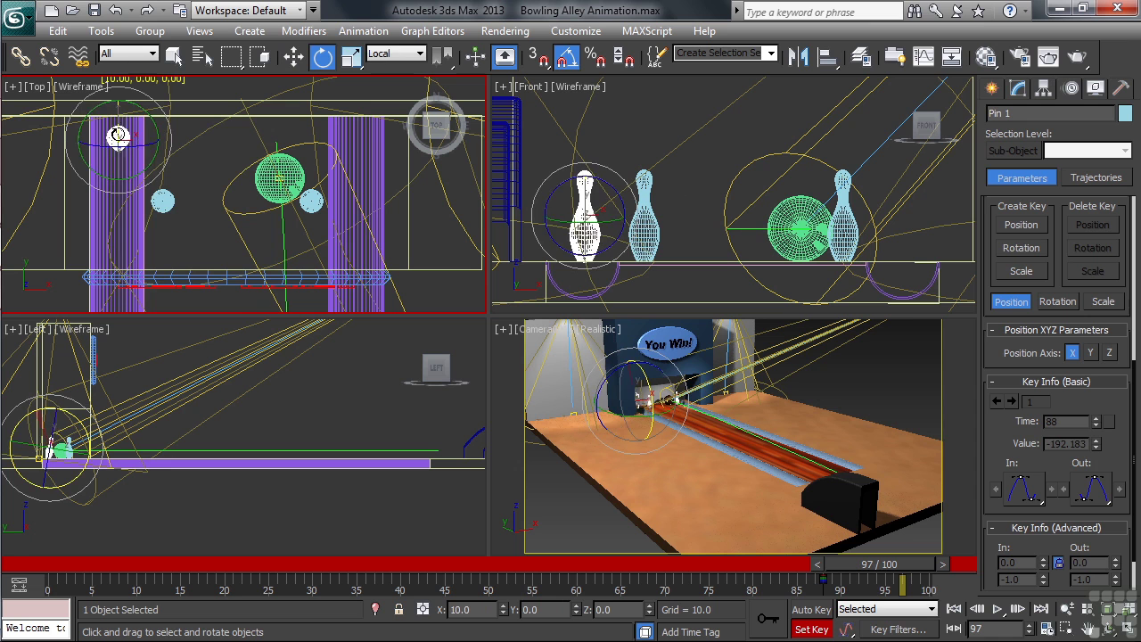
{"action": "left_click_drag", "start_coordinate": [118, 133], "coordinate": [123, 202]}
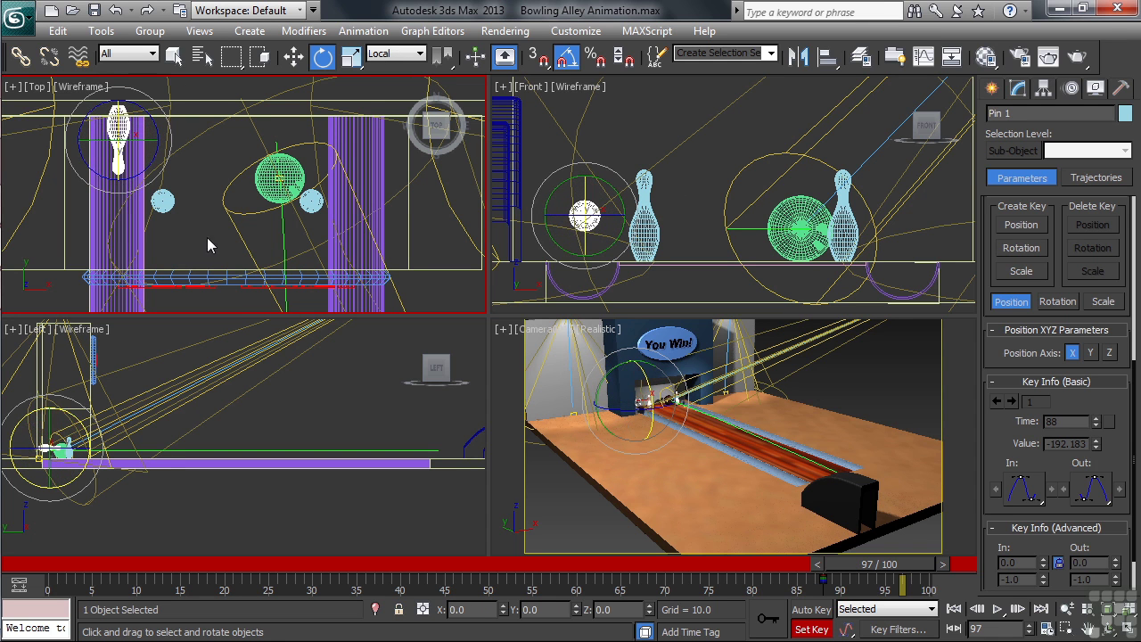
{"action": "left_click_drag", "start_coordinate": [139, 174], "coordinate": [229, 63]}
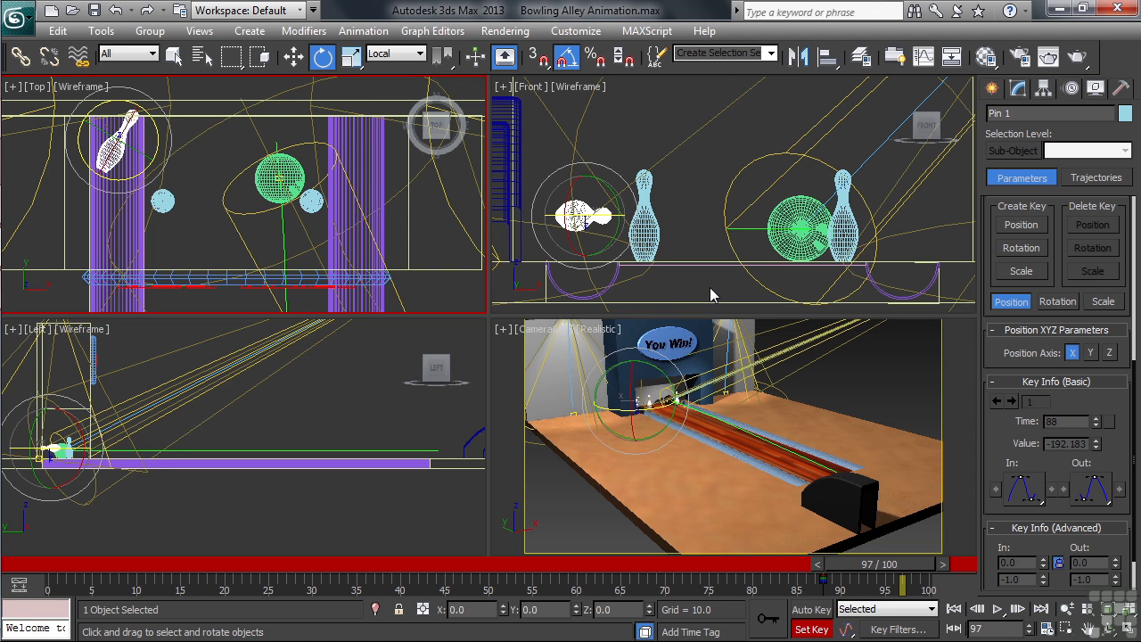
- Lower Pin 1 into the gutter in the Front view to about Z -19 and key its pose at frame 97
{"action": "left_click", "coordinate": [577, 214]}
{"action": "right_click", "coordinate": [577, 214]}
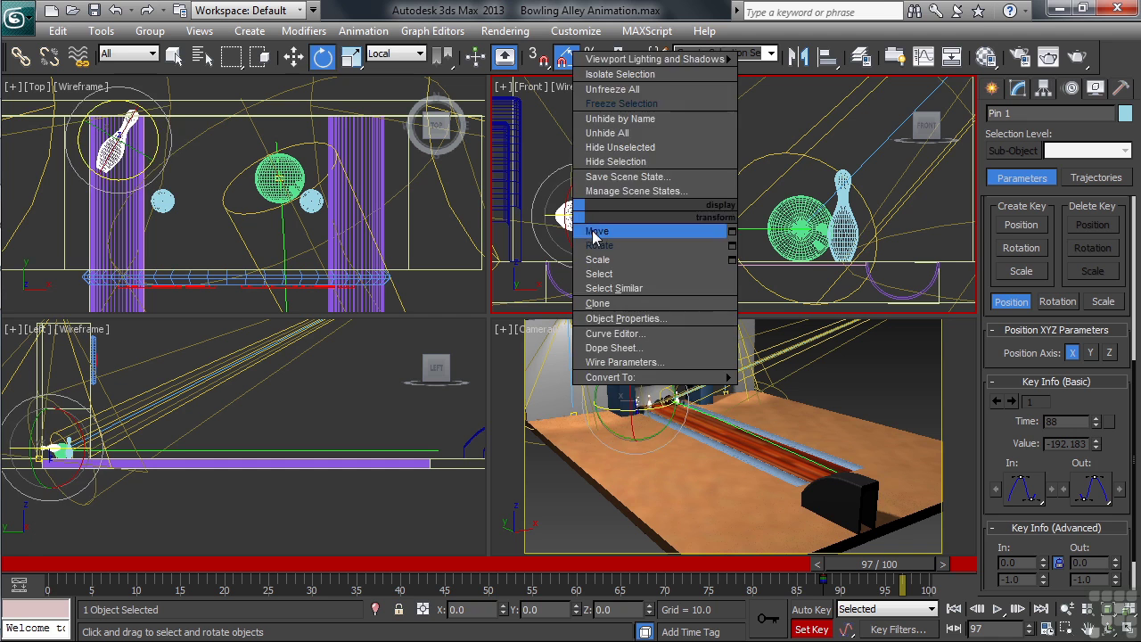
{"action": "left_click", "coordinate": [605, 229]}
{"action": "left_click_drag", "start_coordinate": [586, 183], "coordinate": [579, 256]}
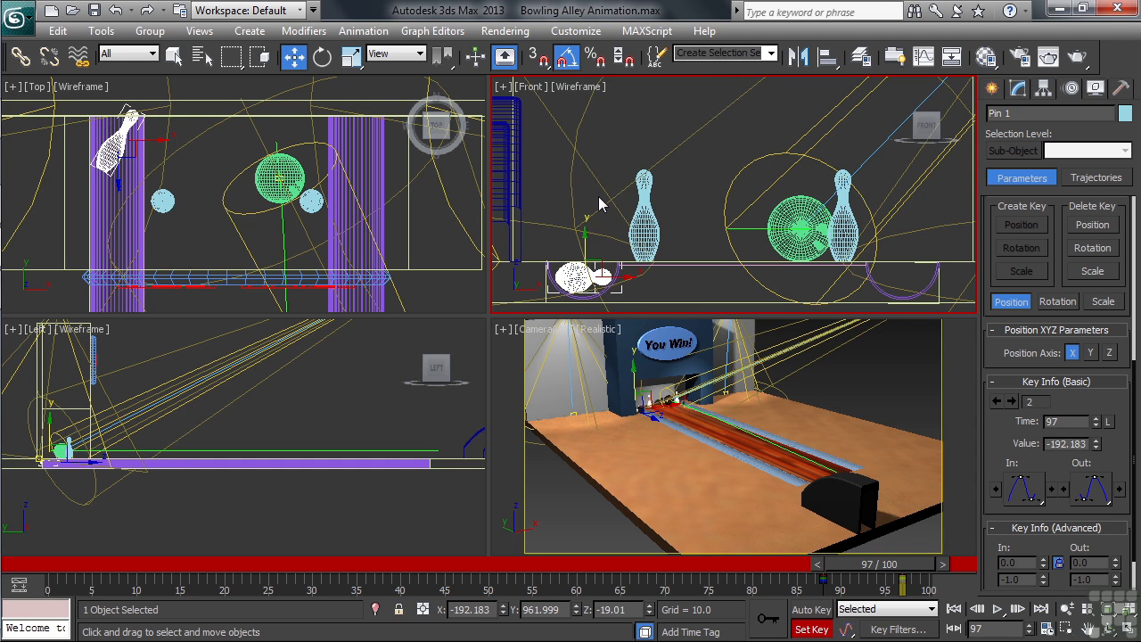
- At frame 92, raise Pin 1 above the lane surface to about Z 48.7 and set a key
{"action": "left_click_drag", "start_coordinate": [895, 567], "coordinate": [824, 578]}
{"action": "key", "text": "w"}
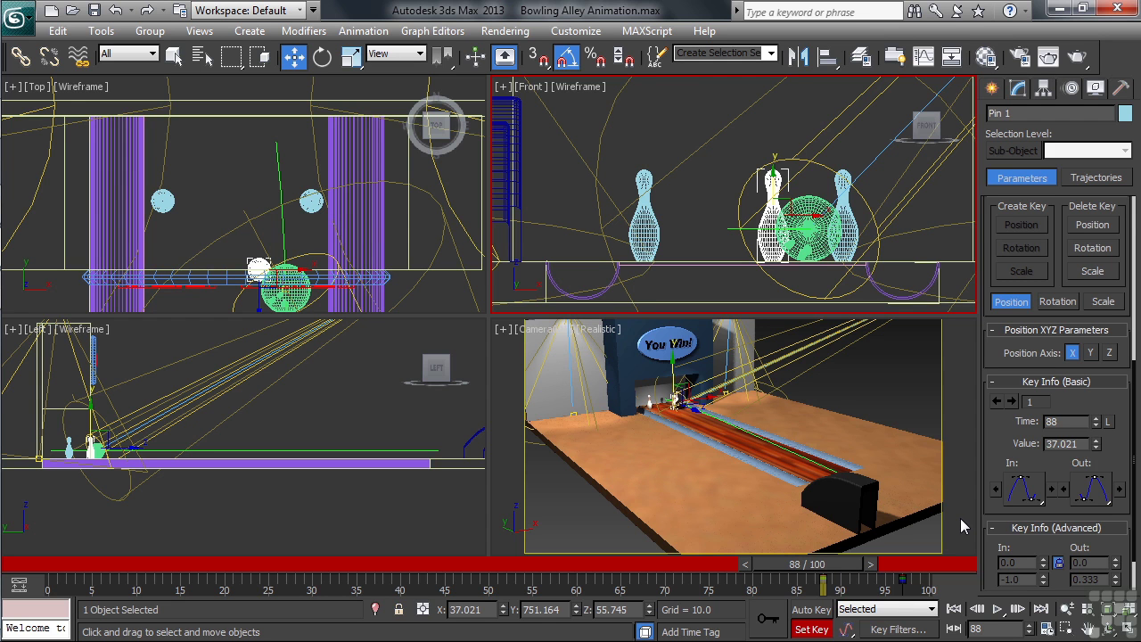
{"action": "key", "text": "slash"}
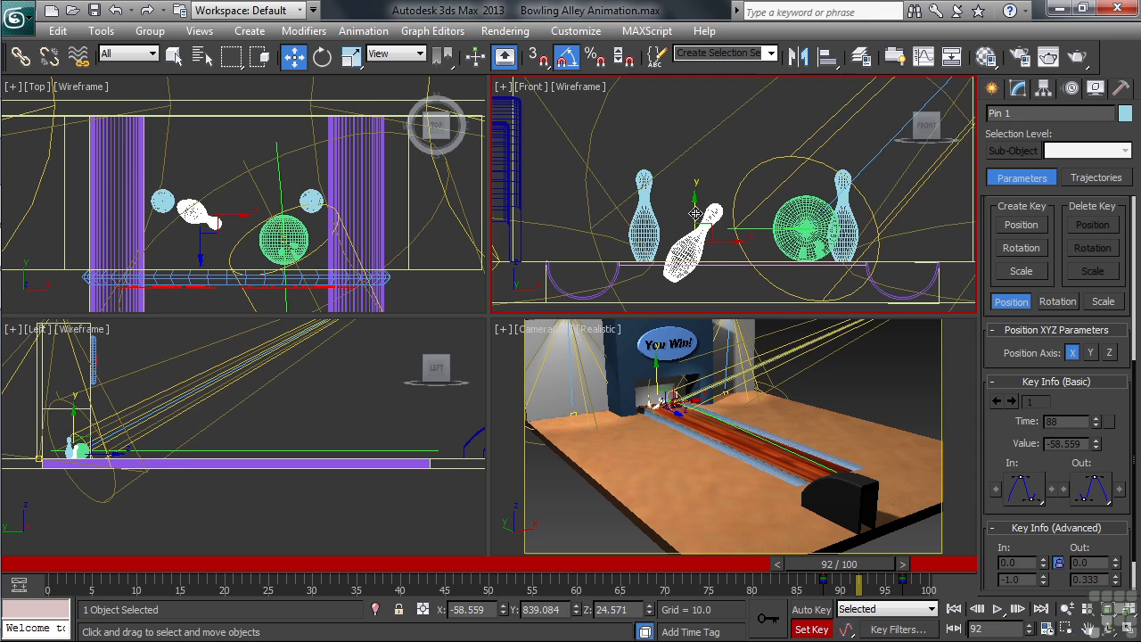
{"action": "left_click_drag", "start_coordinate": [696, 214], "coordinate": [696, 193]}
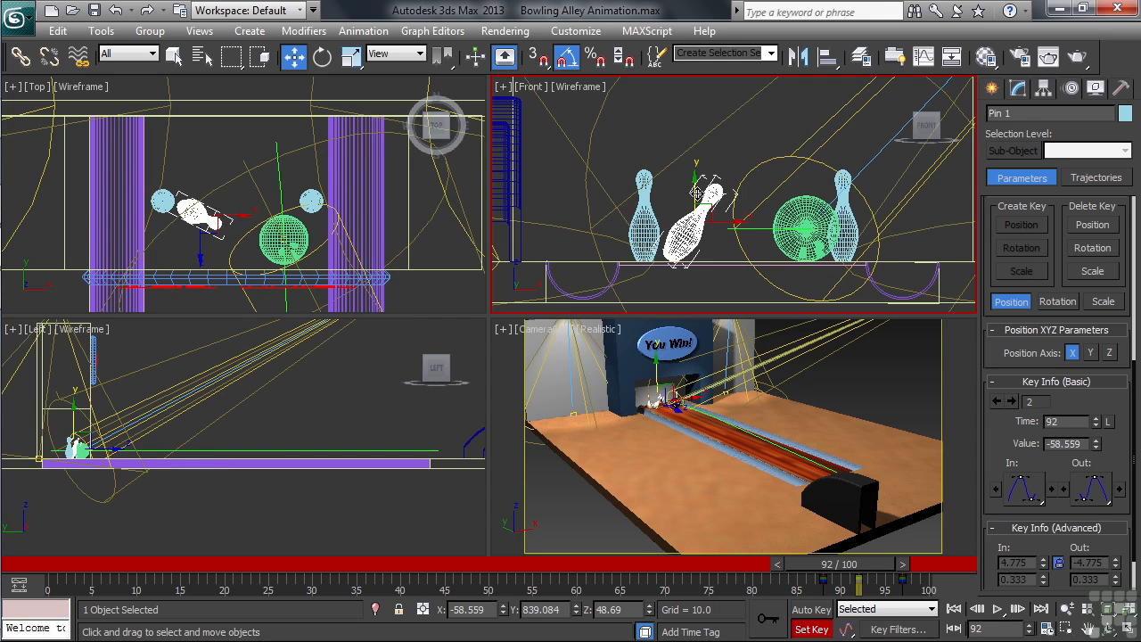
- At frame 94, raise Pin 1 to about Z 32 so it clears the lane, and set a key
{"action": "key", "text": "period"}
{"action": "key", "text": "period"}
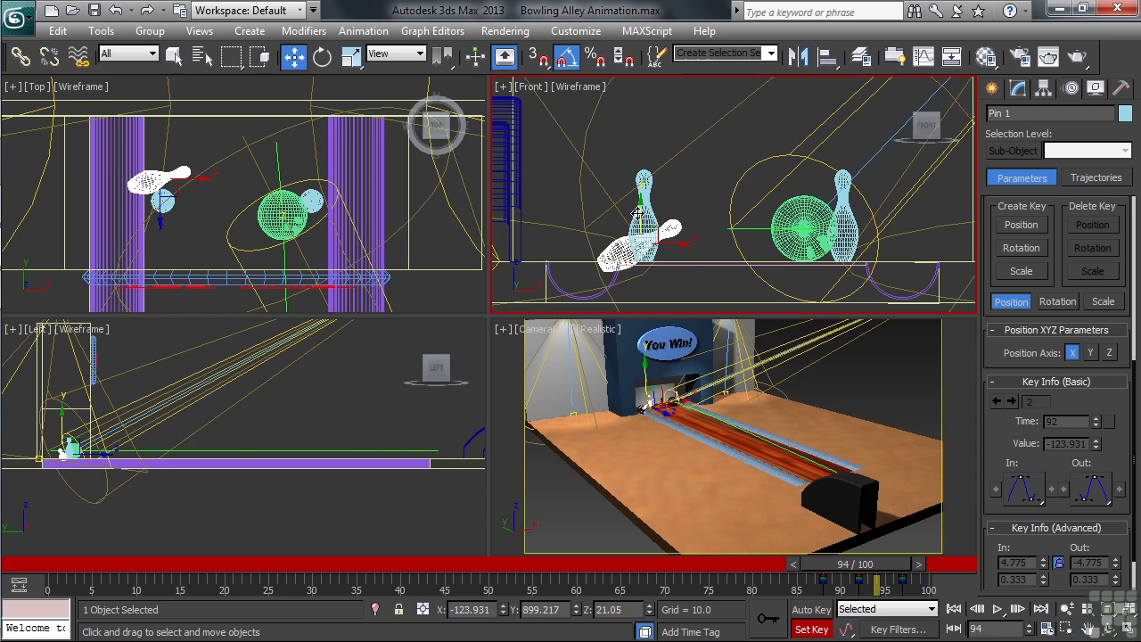
{"action": "left_click_drag", "start_coordinate": [638, 213], "coordinate": [639, 204]}
{"action": "left_click", "coordinate": [766, 617]}
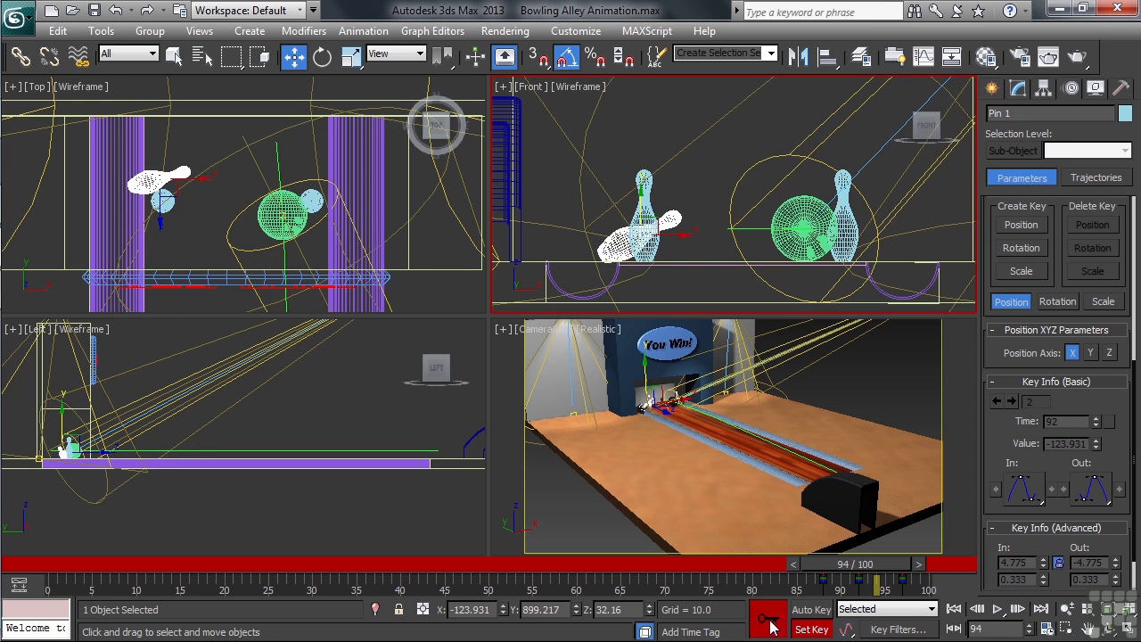
- Scrub through Pin 1's fall to check it, then select Pin 3 and key its standing pose at frame 92
{"action": "left_click_drag", "start_coordinate": [850, 568], "coordinate": [797, 564]}
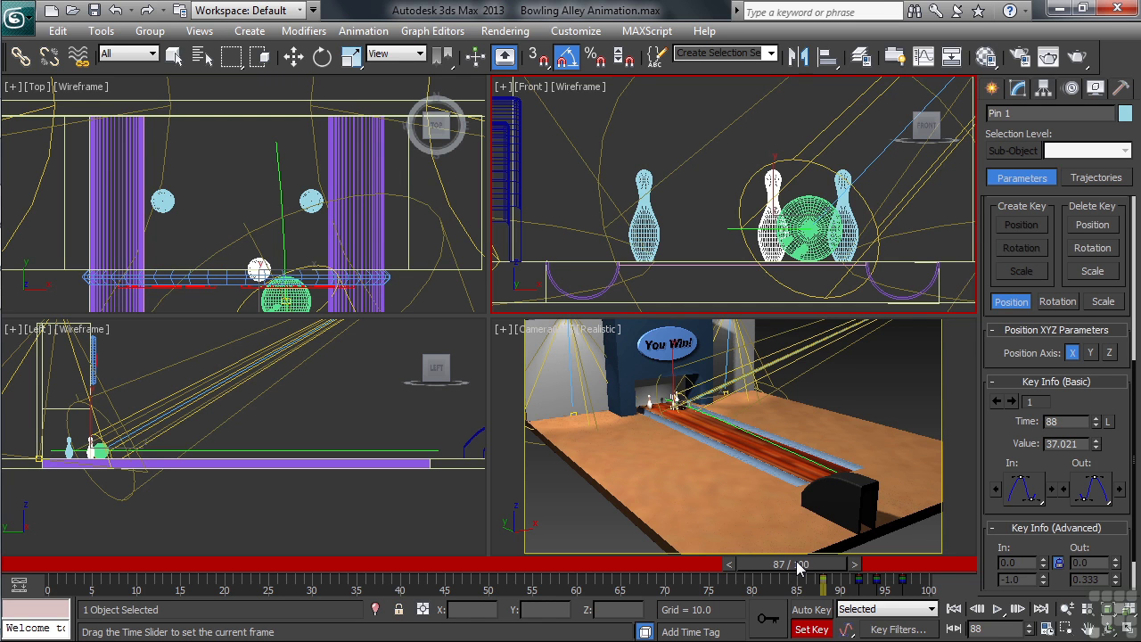
{"action": "left_click_drag", "start_coordinate": [796, 561], "coordinate": [845, 577]}
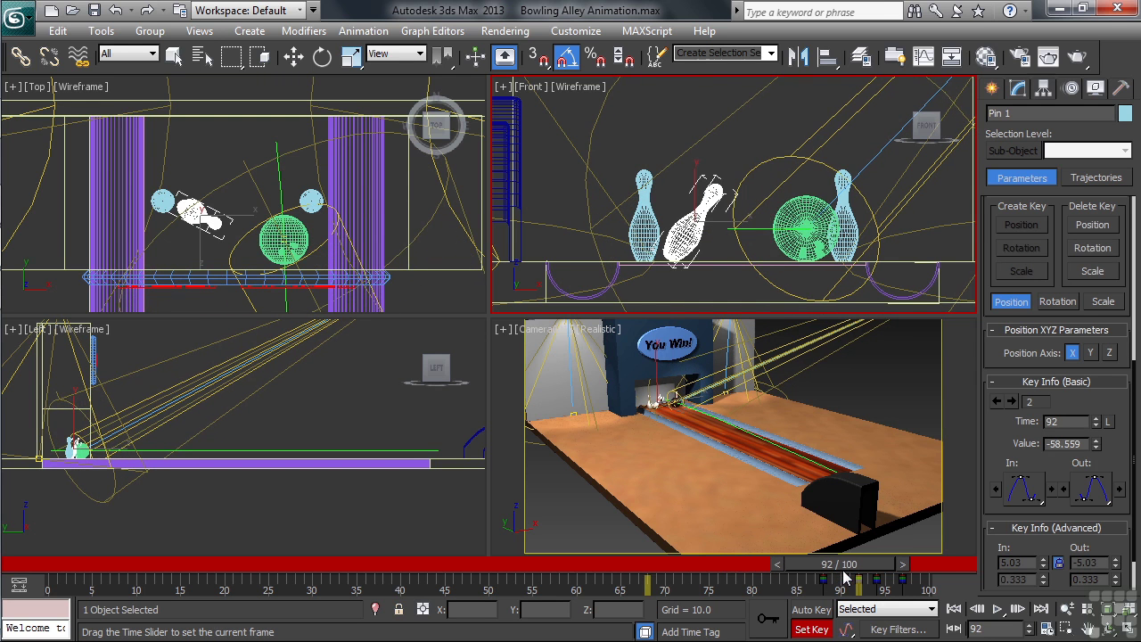
{"action": "key", "text": "w"}
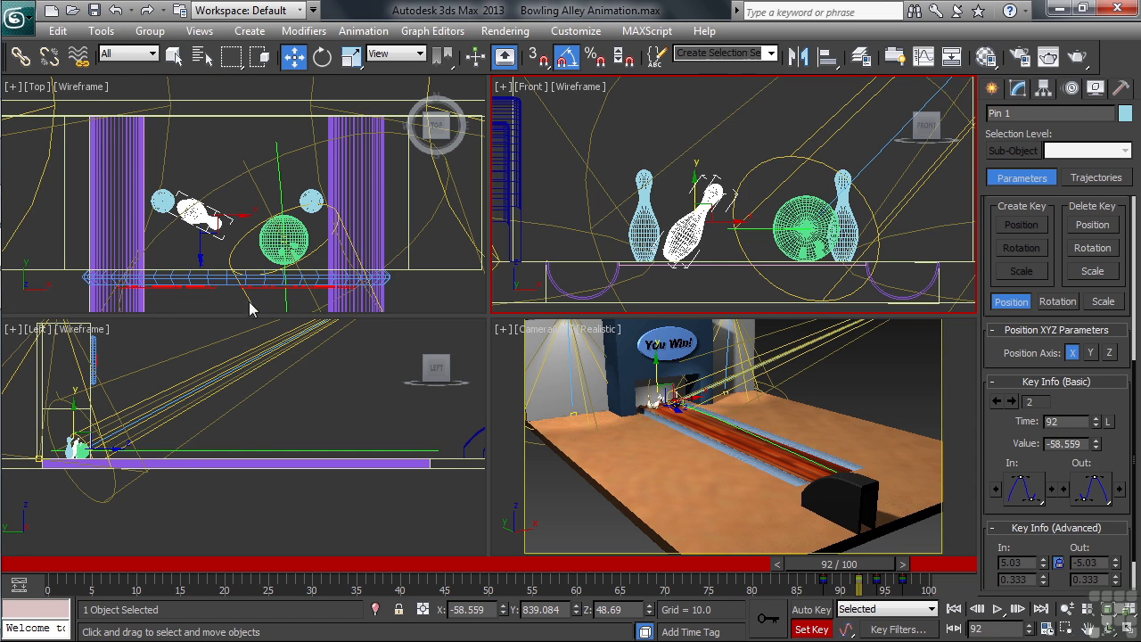
{"action": "left_click", "coordinate": [163, 203]}
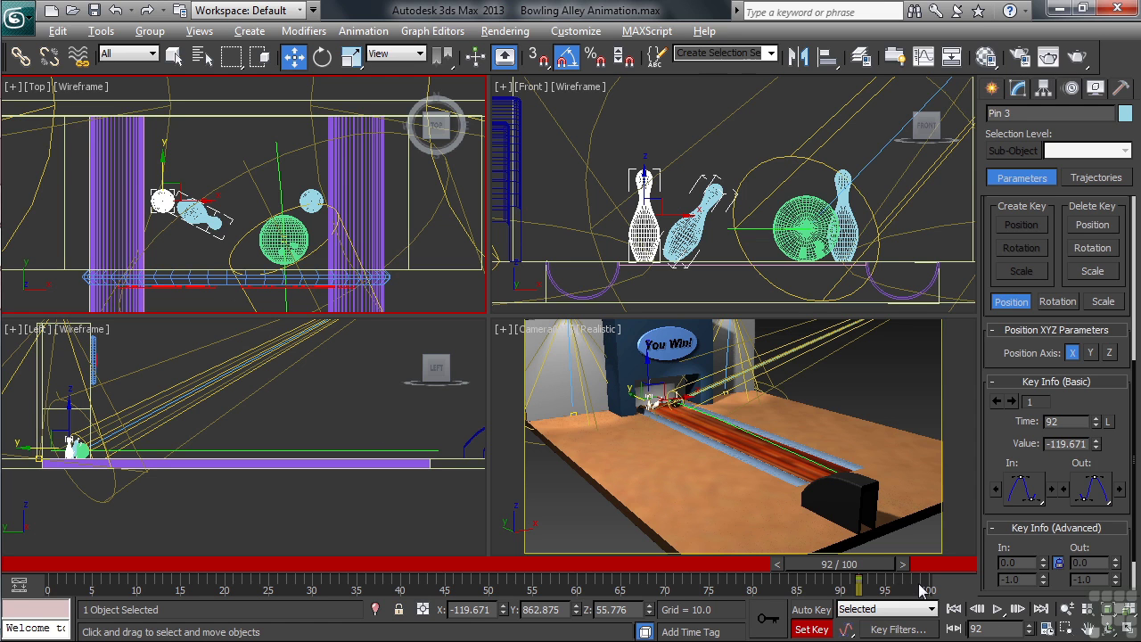
- Extend the animation range to frame 120 and, at frame 101, move Pin 3 back to about X -90, Y 959
{"action": "right_click_drag", "start_coordinate": [920, 588], "coordinate": [746, 588], "text": "ctrl+alt"}
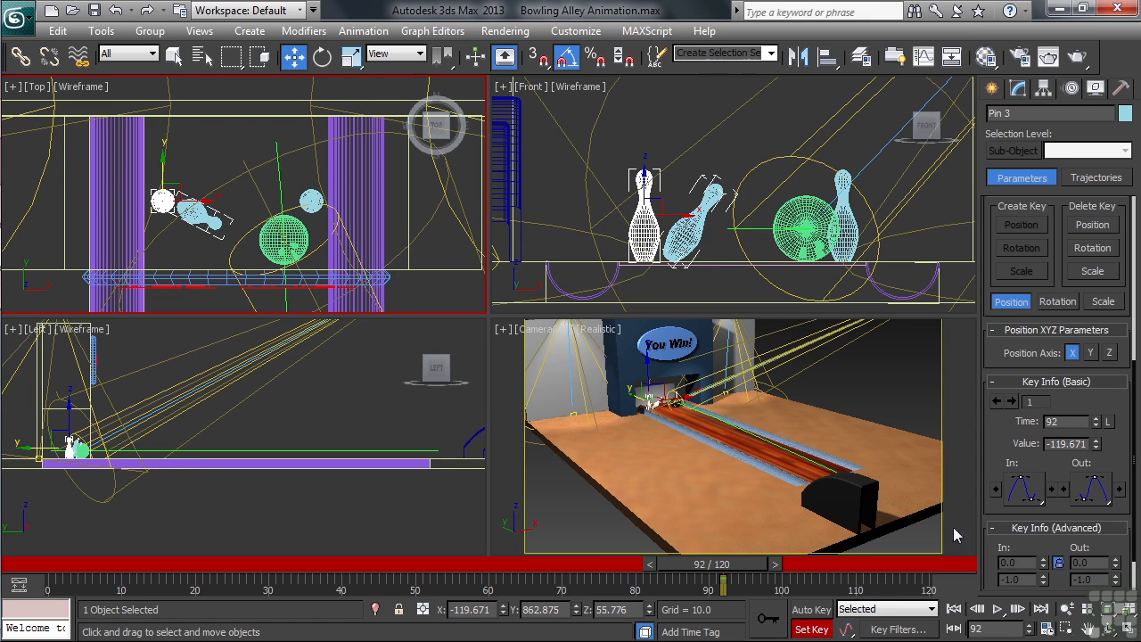
{"action": "left_click_drag", "start_coordinate": [748, 560], "coordinate": [808, 574]}
{"action": "key", "text": "w"}
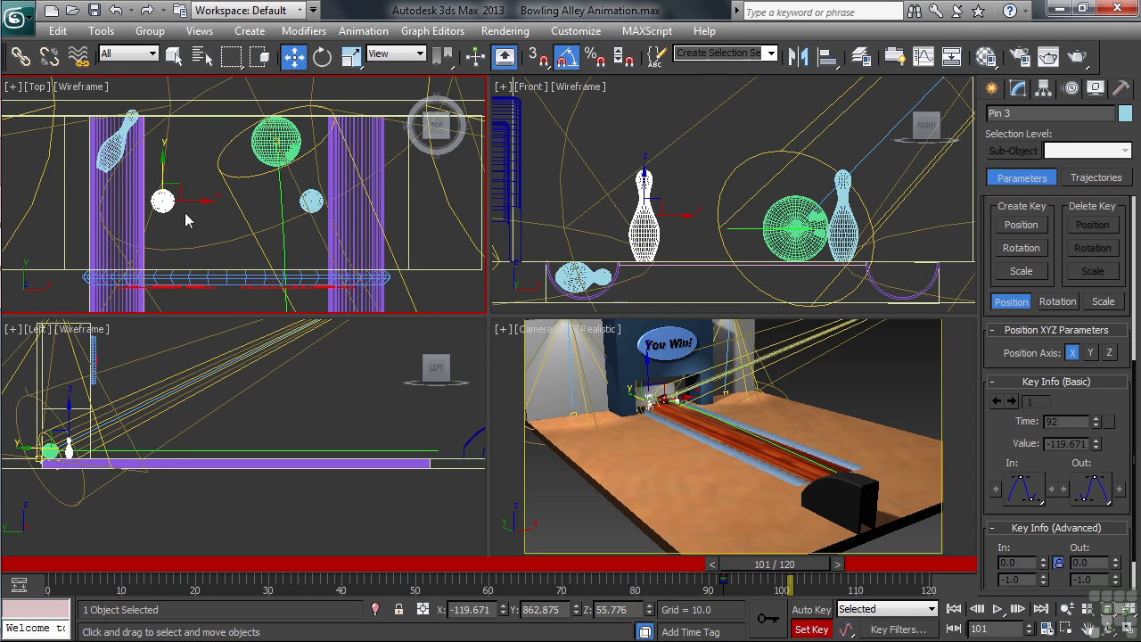
{"action": "left_click_drag", "start_coordinate": [176, 200], "coordinate": [183, 144]}
- Rotate Pin 3 onto its side, then turn it diagonally on the lane in the Top view
{"action": "right_click", "coordinate": [182, 143]}
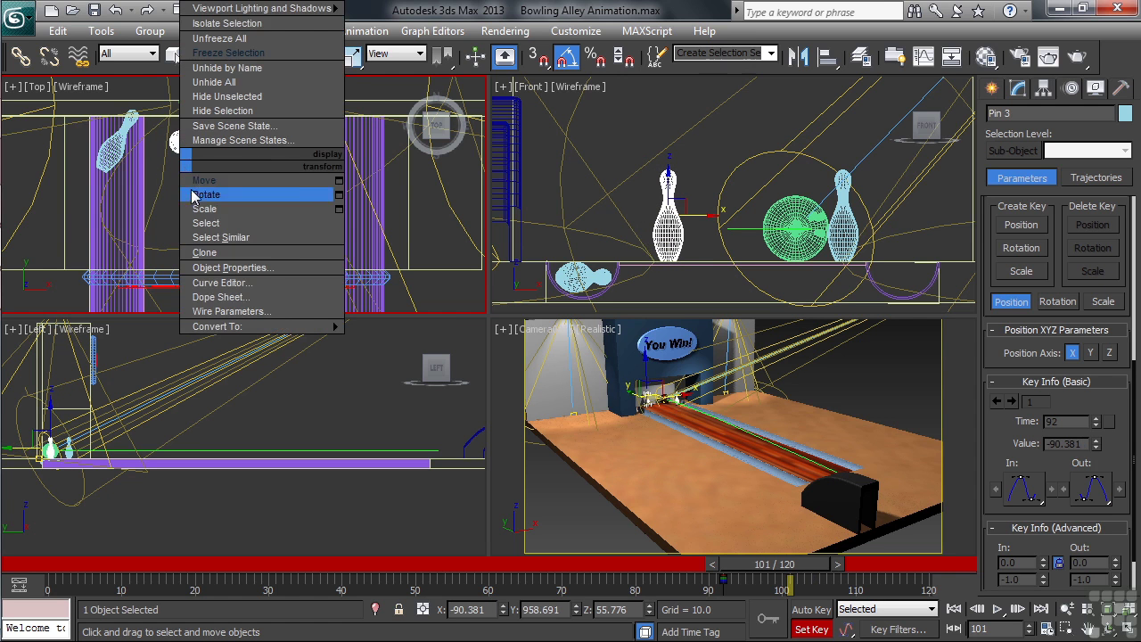
{"action": "left_click", "coordinate": [198, 195]}
{"action": "left_click_drag", "start_coordinate": [191, 171], "coordinate": [176, 166]}
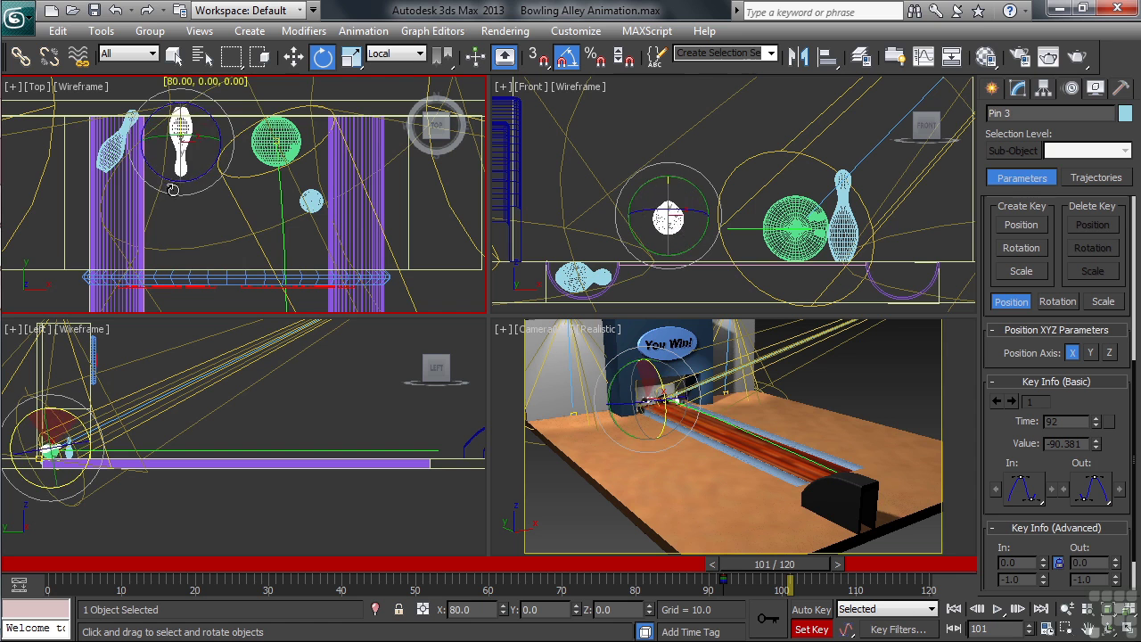
{"action": "right_click", "coordinate": [173, 191]}
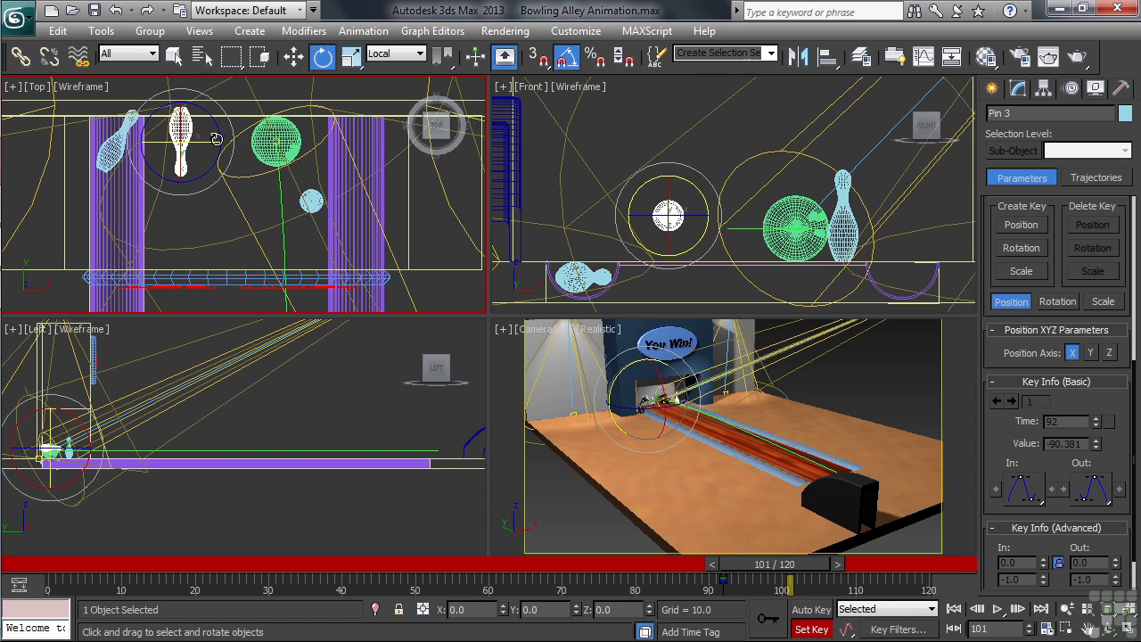
{"action": "left_click_drag", "start_coordinate": [216, 128], "coordinate": [248, 535]}
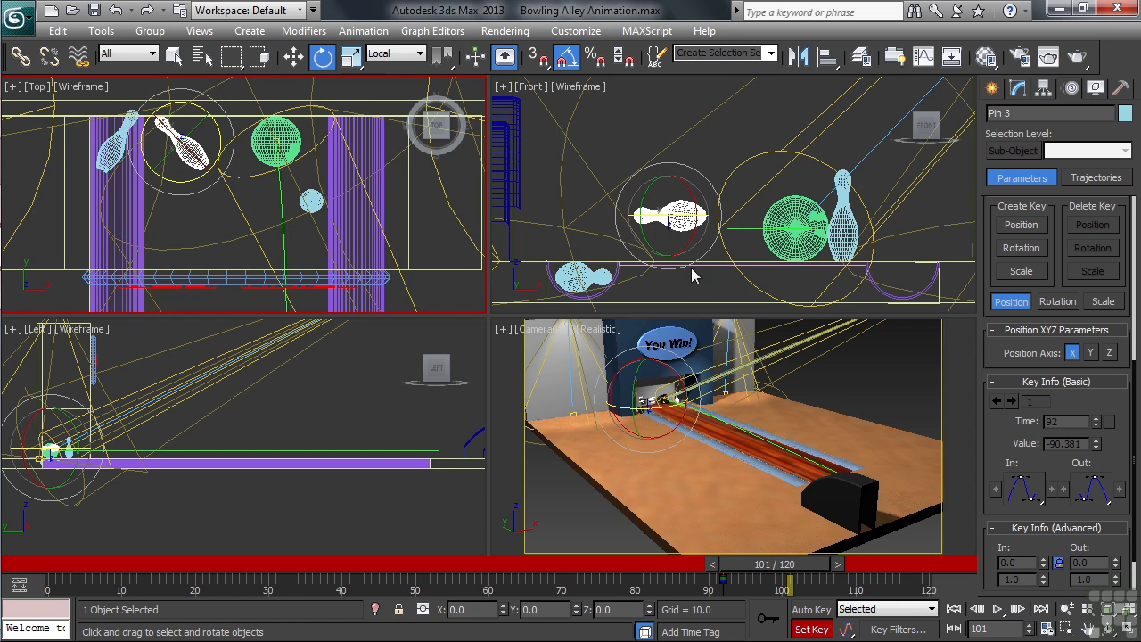
- Lower Pin 3 in the Front view to rest on the lane at about Z 19
{"action": "left_click", "coordinate": [675, 220]}
{"action": "right_click", "coordinate": [675, 220]}
{"action": "left_click", "coordinate": [691, 233]}
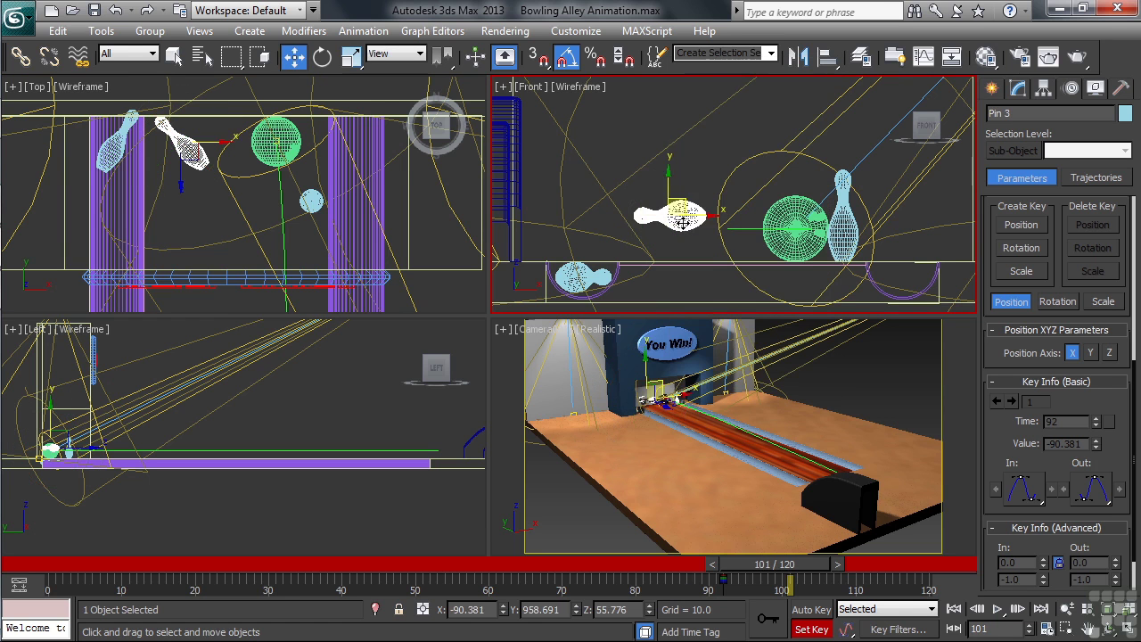
{"action": "left_click_drag", "start_coordinate": [667, 195], "coordinate": [660, 215]}
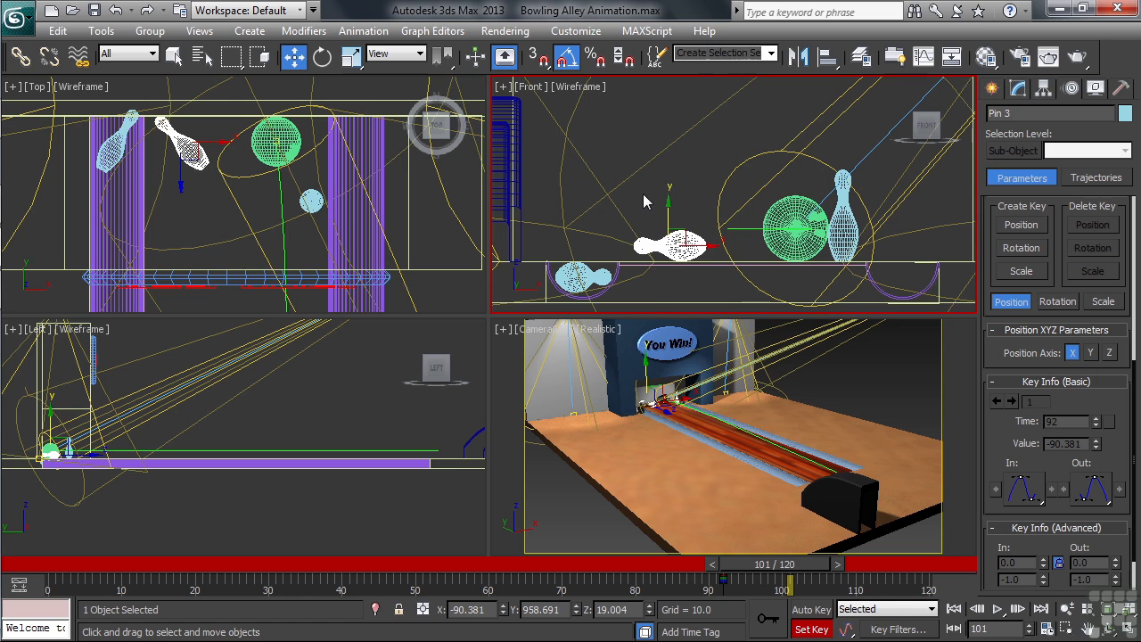
- Tilt Pin 3 so its head touches the lane, lower it to about Z 16.3, and set a key at frame 101
{"action": "right_click", "coordinate": [674, 243]}
{"action": "left_click", "coordinate": [692, 268]}
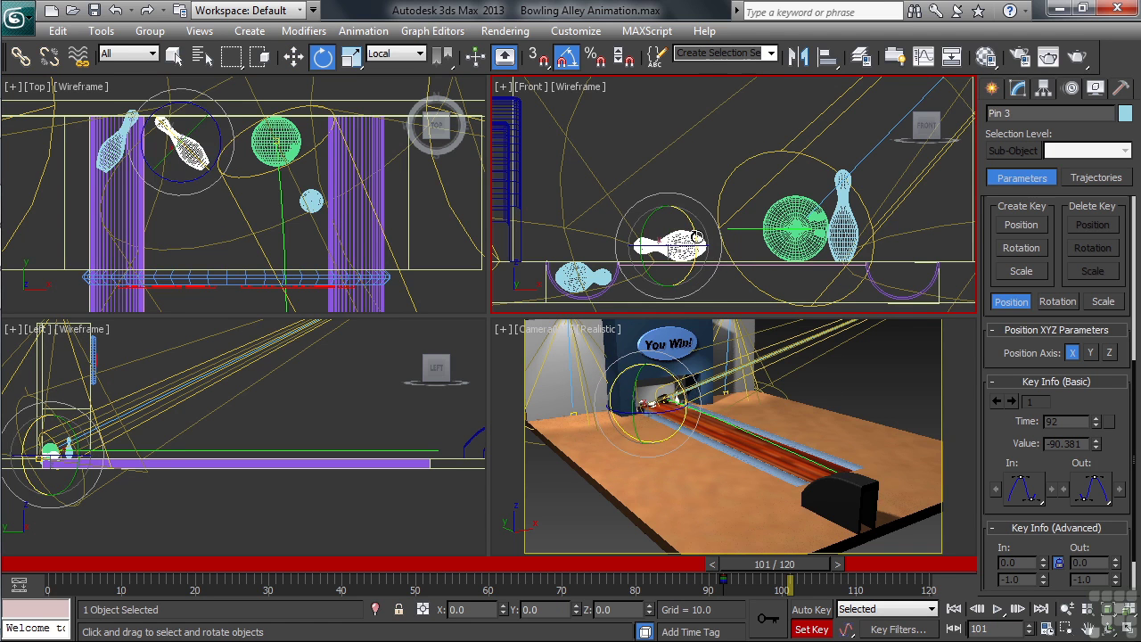
{"action": "left_click_drag", "start_coordinate": [698, 236], "coordinate": [659, 205]}
{"action": "right_click", "coordinate": [675, 245]}
{"action": "left_click", "coordinate": [692, 254]}
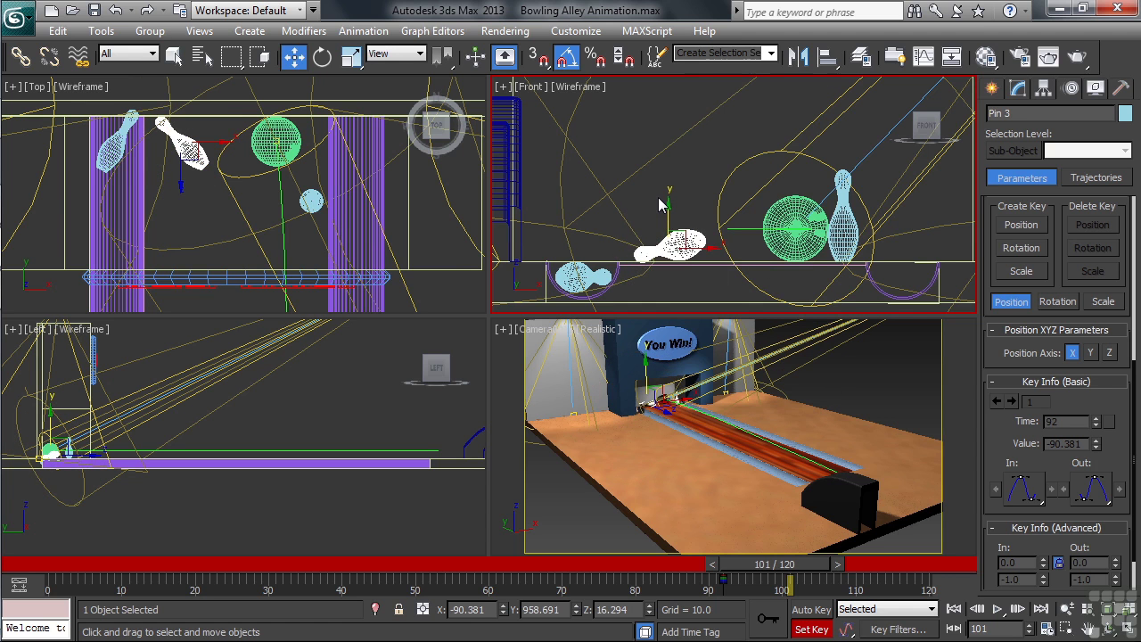
{"action": "left_click", "coordinate": [769, 624]}
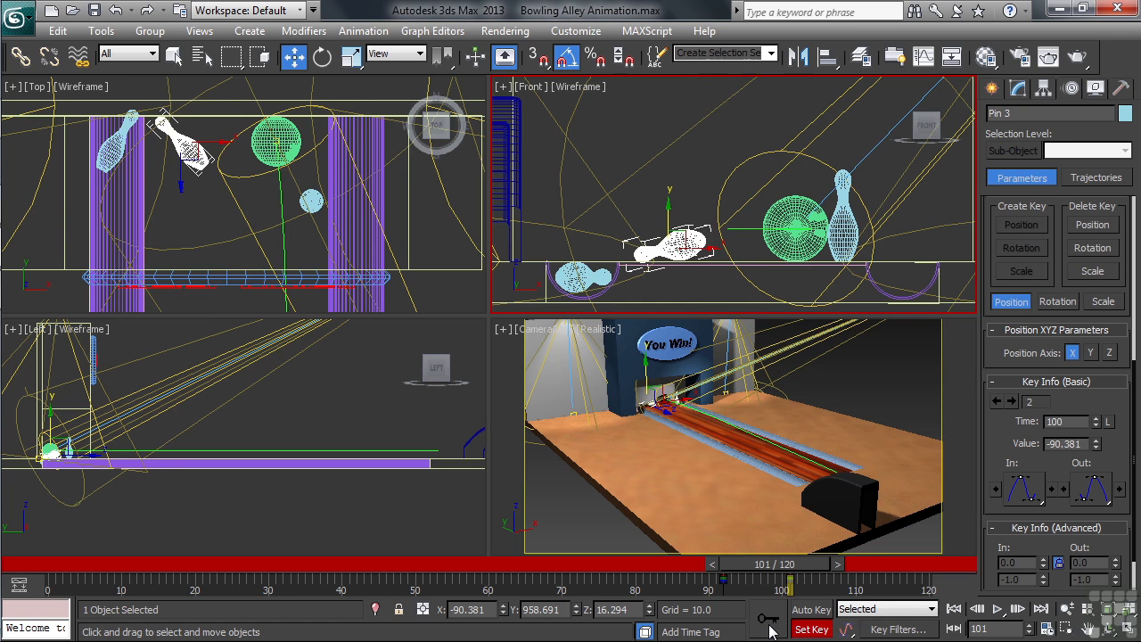
- At frame 96, raise Pin 3 in the Front view to about Z 46 so it clears the lane, and set a key
{"action": "key", "text": "comma"}
{"action": "key", "text": "comma"}
{"action": "key", "text": "comma"}
{"action": "key", "text": "comma"}
{"action": "key", "text": "comma"}
{"action": "key", "text": "comma"}
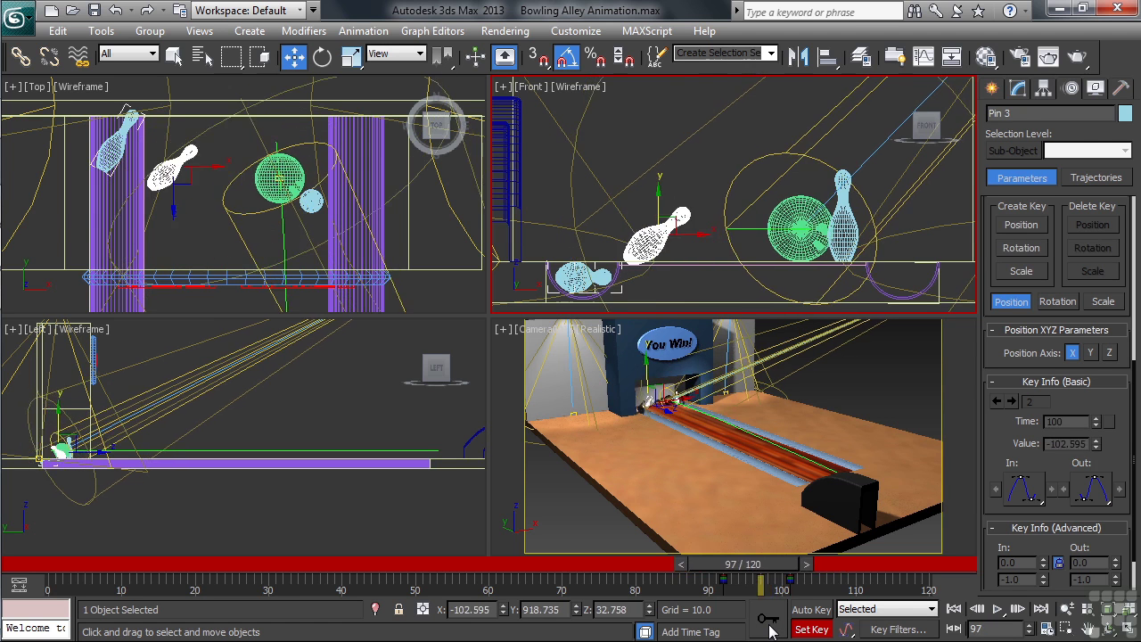
{"action": "key", "text": "comma"}
{"action": "key", "text": "comma"}
{"action": "key", "text": "comma"}
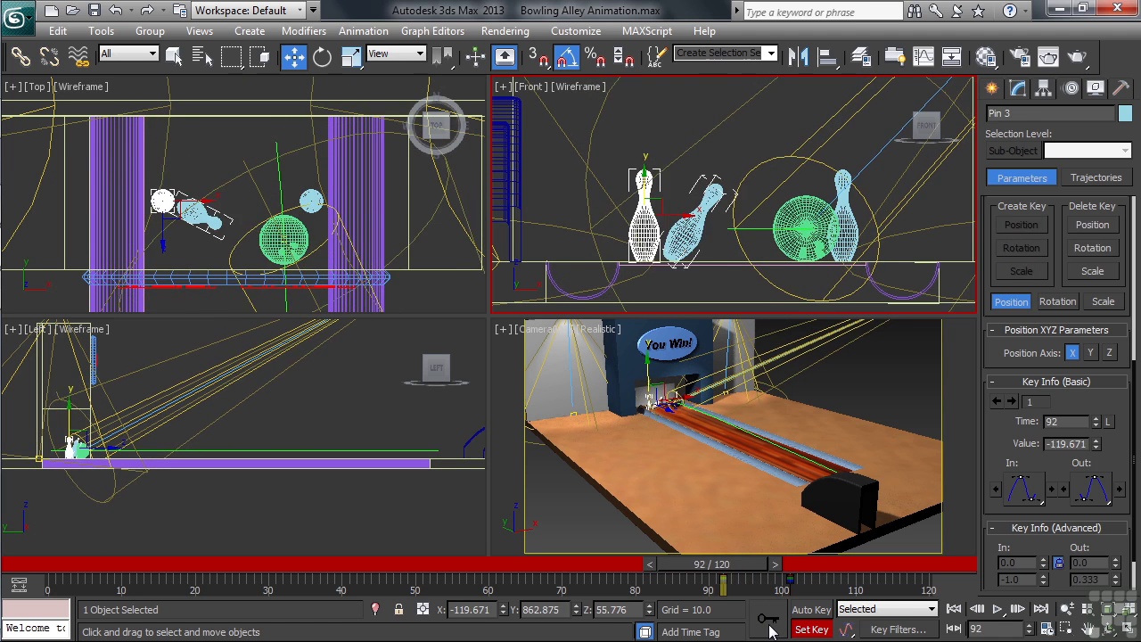
{"action": "key", "text": "period"}
{"action": "key", "text": "period"}
{"action": "key", "text": "period"}
{"action": "key", "text": "period"}
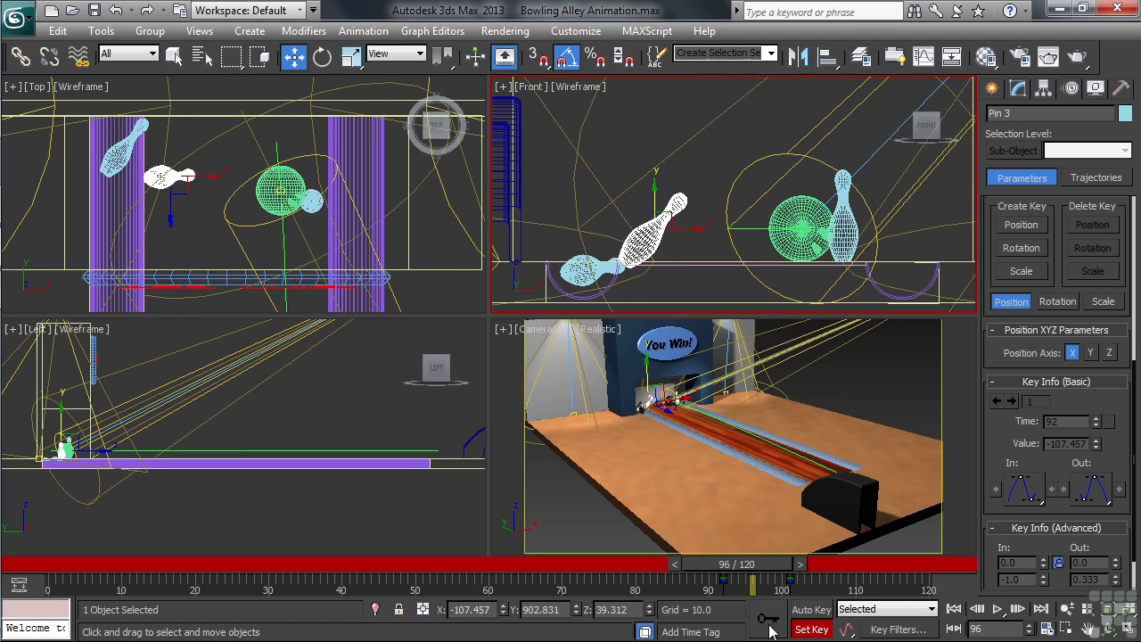
{"action": "left_click_drag", "start_coordinate": [654, 198], "coordinate": [655, 192]}
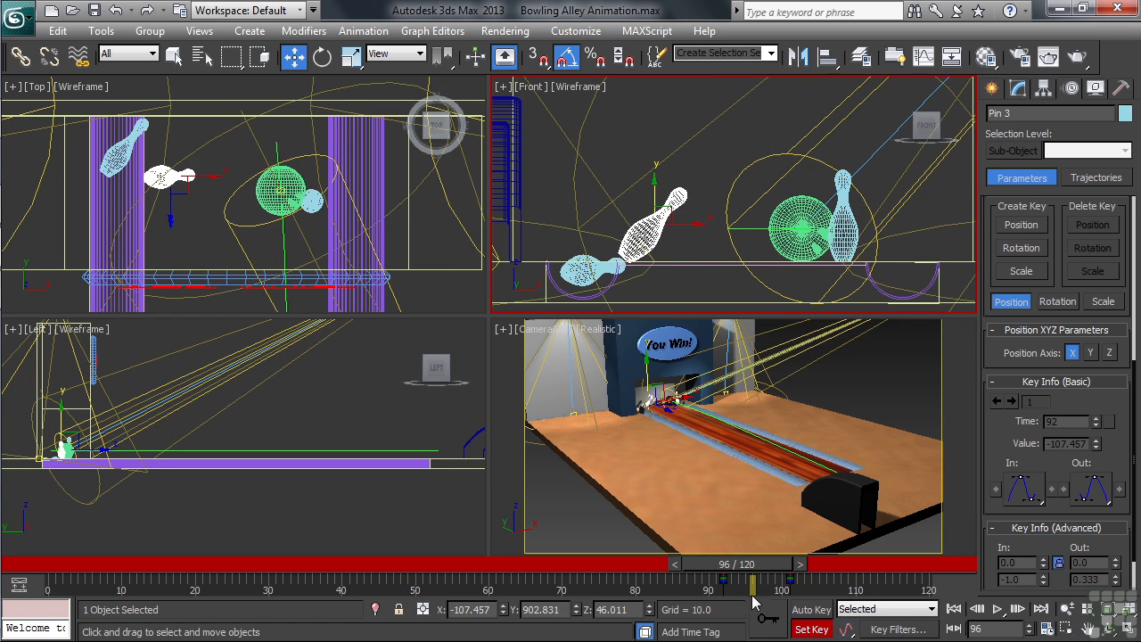
{"action": "left_click", "coordinate": [765, 621]}
- Scrub past frame 101 and step back frame by frame to check how Pin 3 falls
{"action": "left_click_drag", "start_coordinate": [754, 563], "coordinate": [814, 584]}
{"action": "key", "text": "w"}
{"action": "key", "text": "comma"}
{"action": "key", "text": "comma"}
{"action": "key", "text": "comma"}
{"action": "key", "text": "comma"}
{"action": "key", "text": "comma"}
{"action": "key", "text": "comma"}
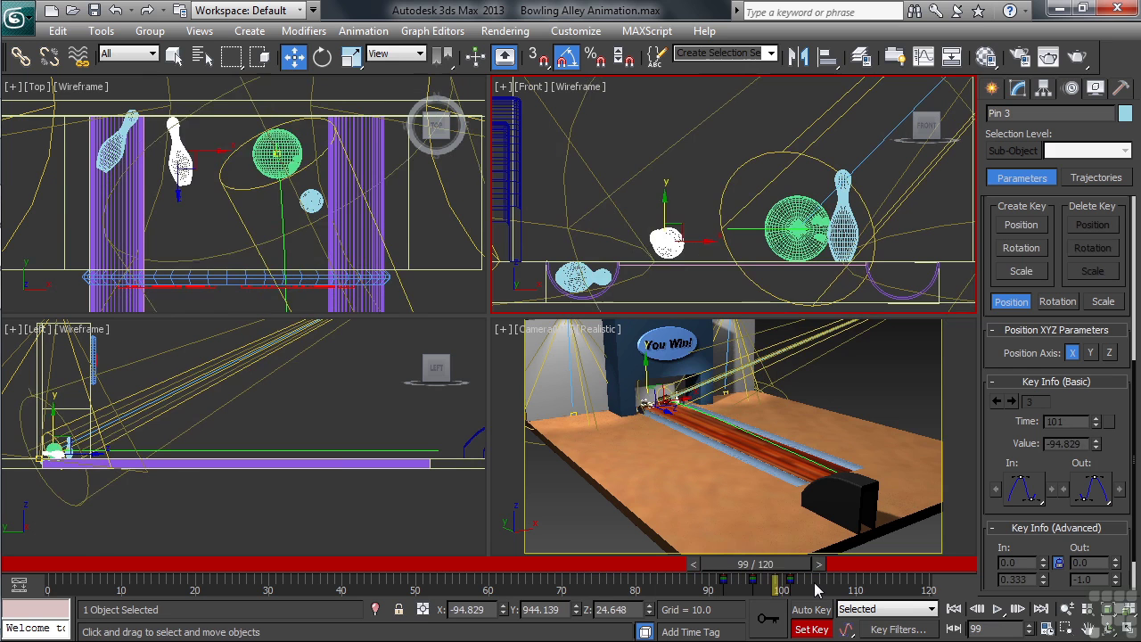
- At frame 94, where the ball reaches Pin 2, set a starting key for Pin 2
{"action": "key", "text": "comma"}
{"action": "key", "text": "comma"}
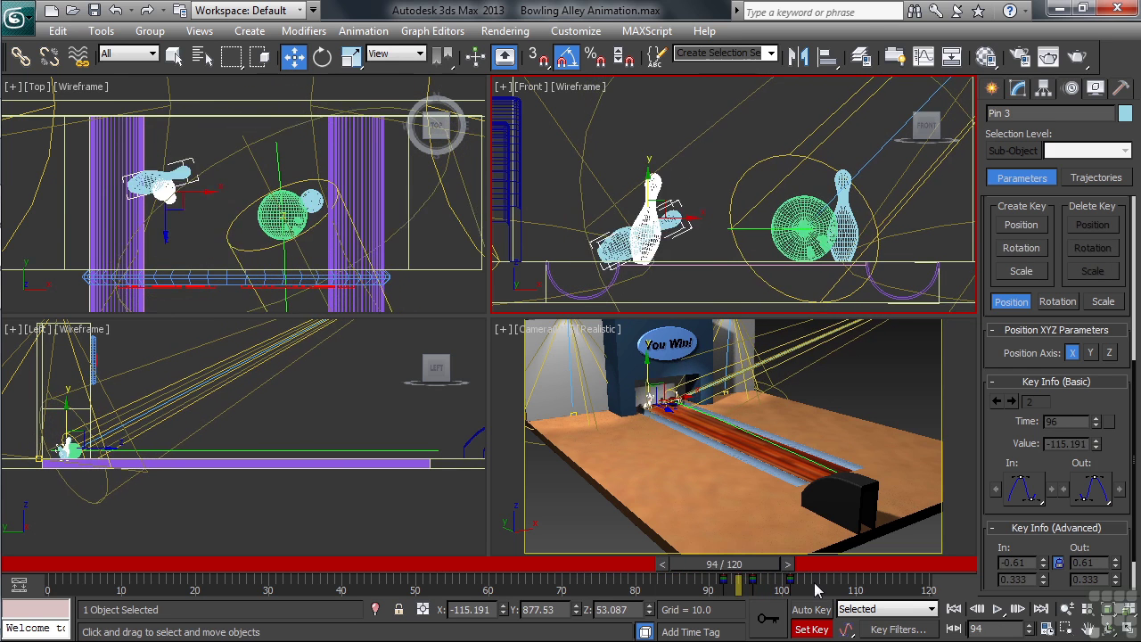
{"action": "key", "text": "period"}
{"action": "left_click", "coordinate": [314, 202]}
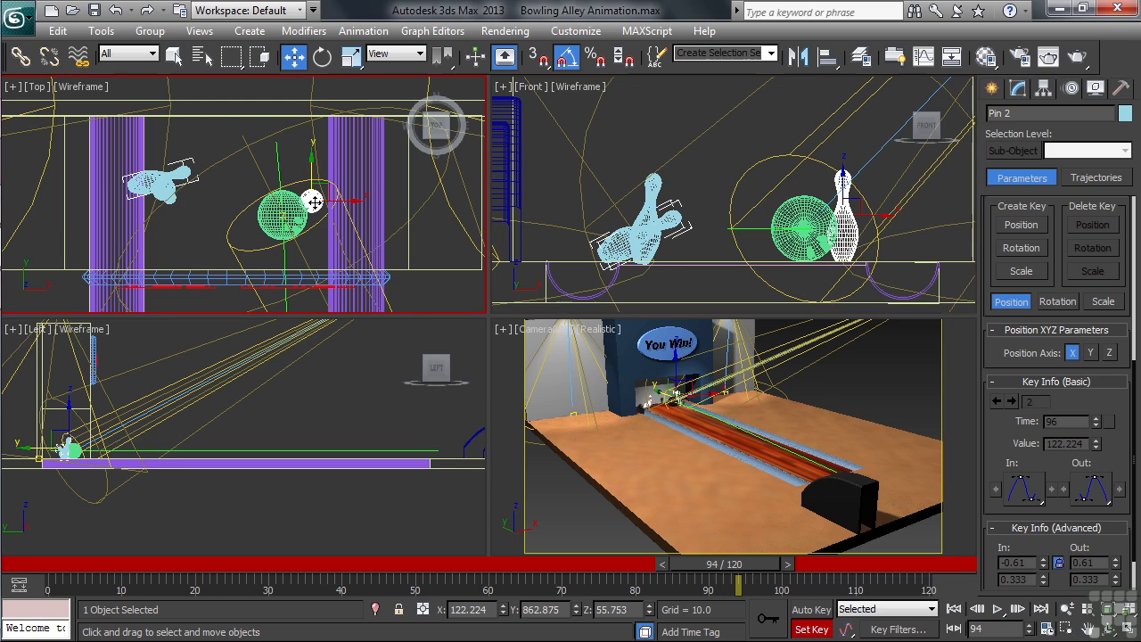
{"action": "left_click", "coordinate": [767, 624]}
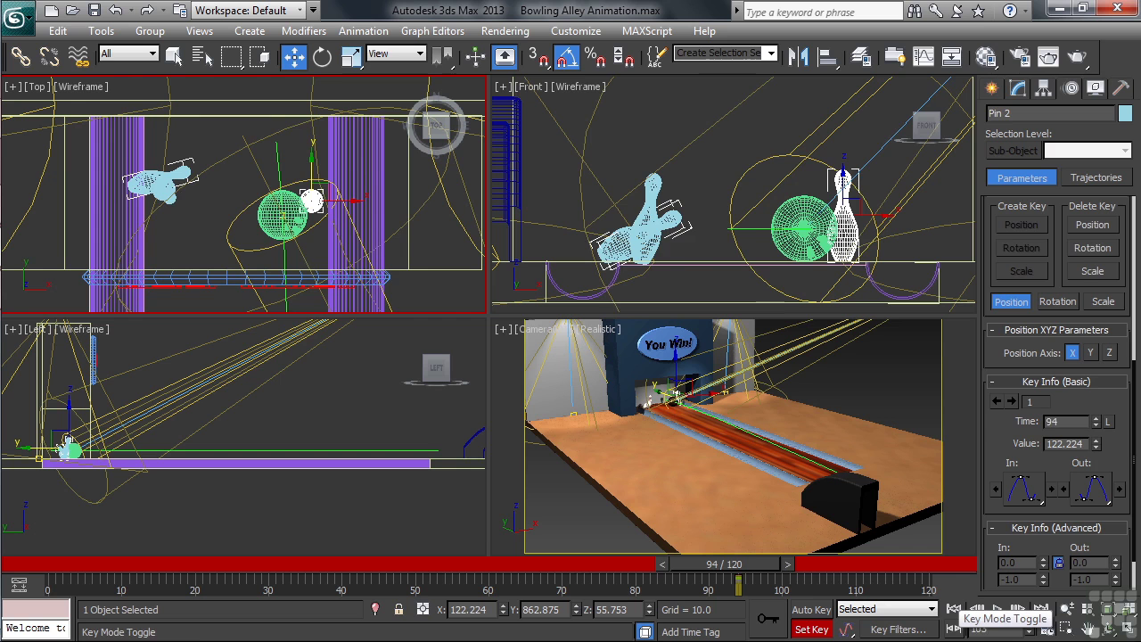
- At frame 103, move Pin 2 to about X 184, Y 960 and rotate it onto its side, angled across the right-hand gutter
{"action": "left_click", "coordinate": [953, 628]}
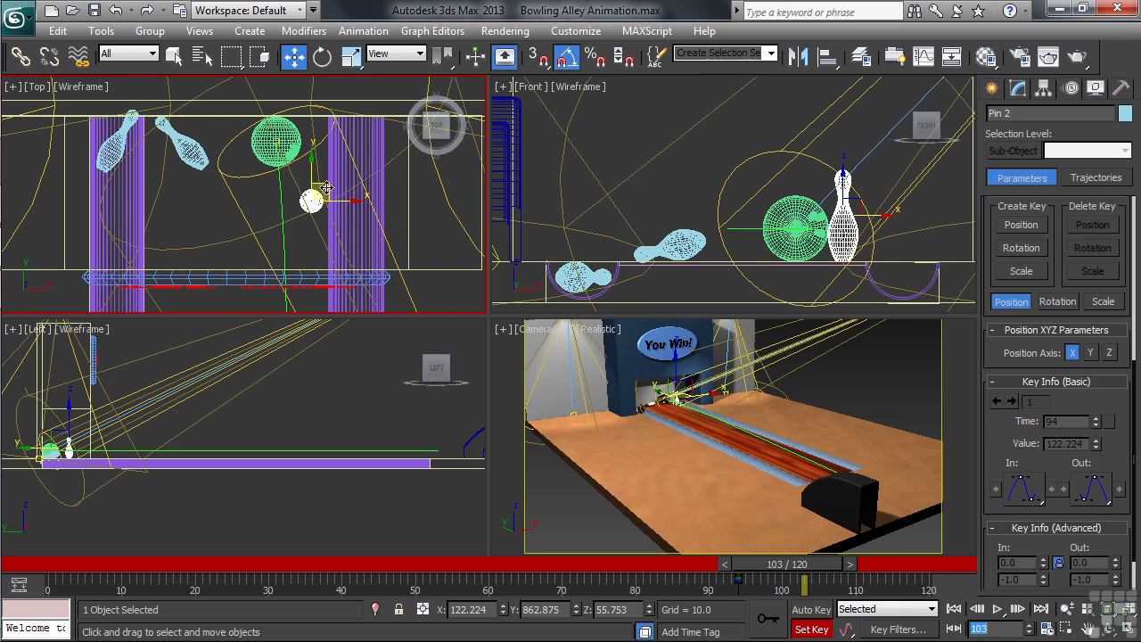
{"action": "left_click_drag", "start_coordinate": [327, 186], "coordinate": [535, 32]}
{"action": "right_click", "coordinate": [350, 160]}
{"action": "left_click", "coordinate": [370, 189]}
- Lower Pin 2 in the Front view toward the gutter, to about Z 13.5
{"action": "right_click", "coordinate": [908, 225]}
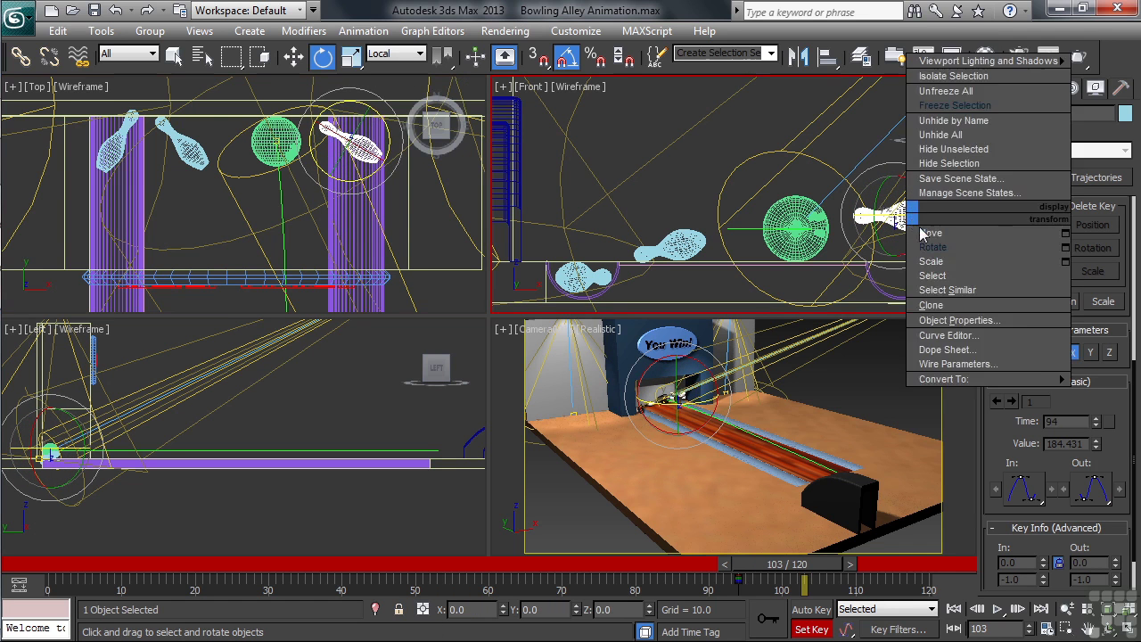
{"action": "left_click", "coordinate": [915, 223]}
{"action": "left_click_drag", "start_coordinate": [902, 194], "coordinate": [898, 228]}
- Tilt Pin 2 into the gutter, settle it at about X 174, Z -6.4, and set a key at frame 103
{"action": "right_click", "coordinate": [897, 259]}
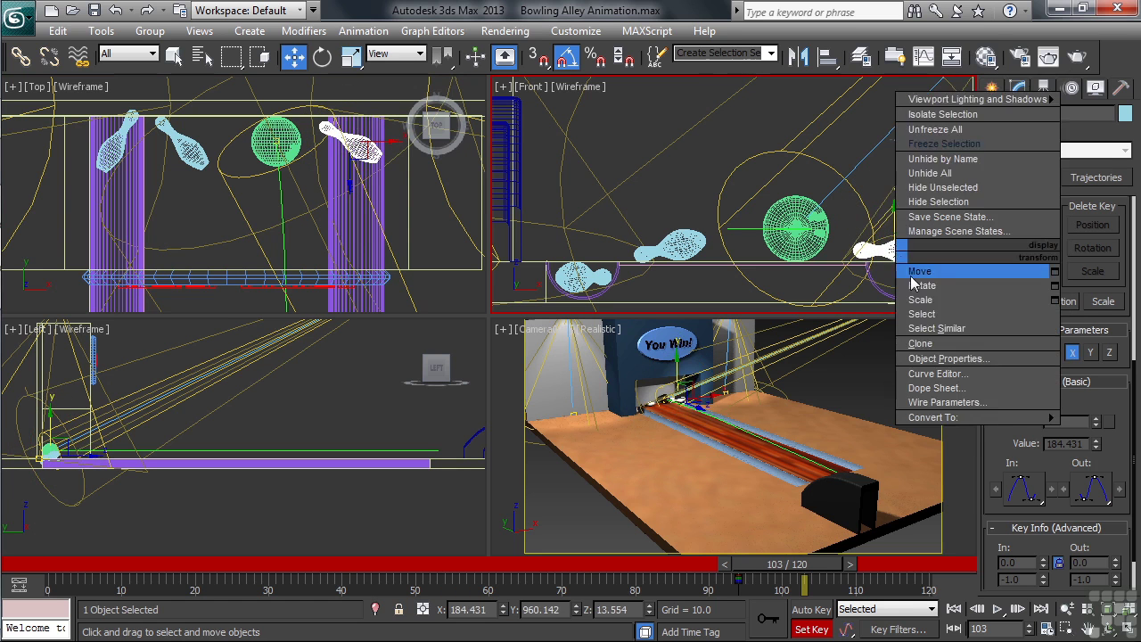
{"action": "left_click", "coordinate": [922, 282]}
{"action": "left_click_drag", "start_coordinate": [923, 284], "coordinate": [895, 253]}
{"action": "right_click", "coordinate": [901, 260]}
{"action": "left_click", "coordinate": [923, 270]}
{"action": "left_click", "coordinate": [767, 618]}
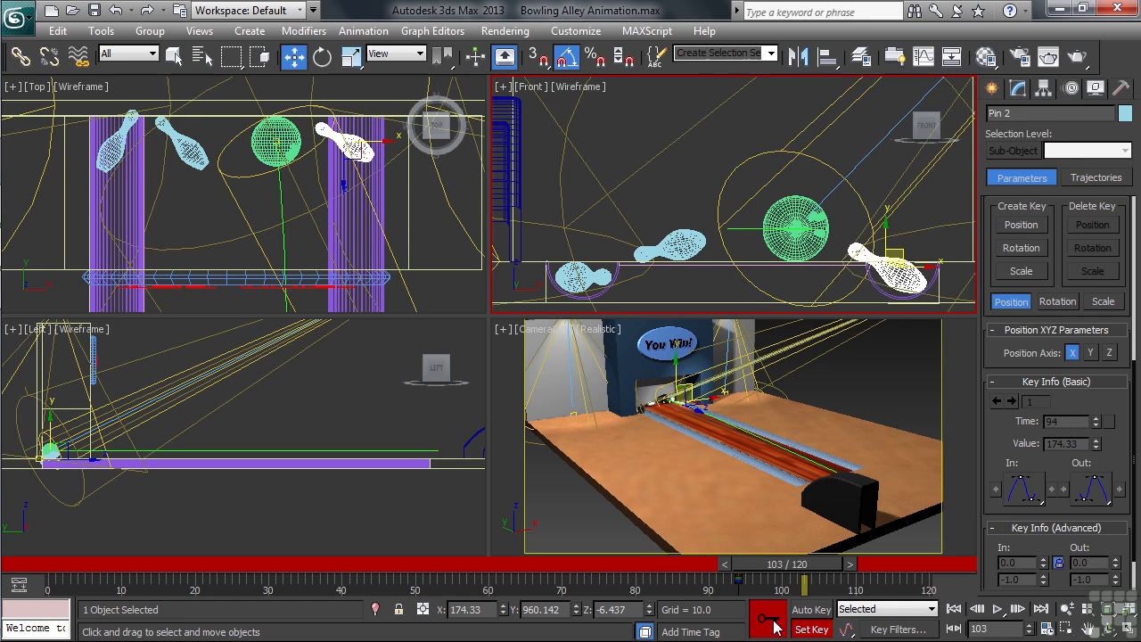
- At frame 97, raise Pin 2 in the Front view to about Z 56 so its base clears the lane, and set a key
{"action": "key", "text": "comma"}
{"action": "key", "text": "comma"}
{"action": "key", "text": "comma"}
{"action": "key", "text": "comma"}
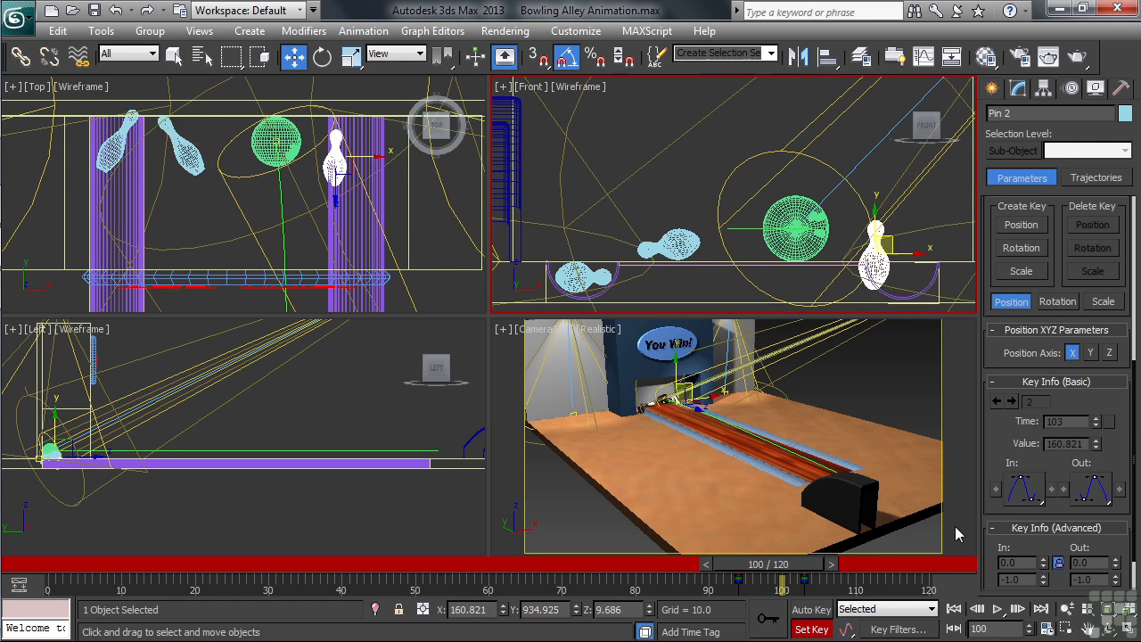
{"action": "key", "text": "comma"}
{"action": "key", "text": "comma"}
{"action": "key", "text": "comma"}
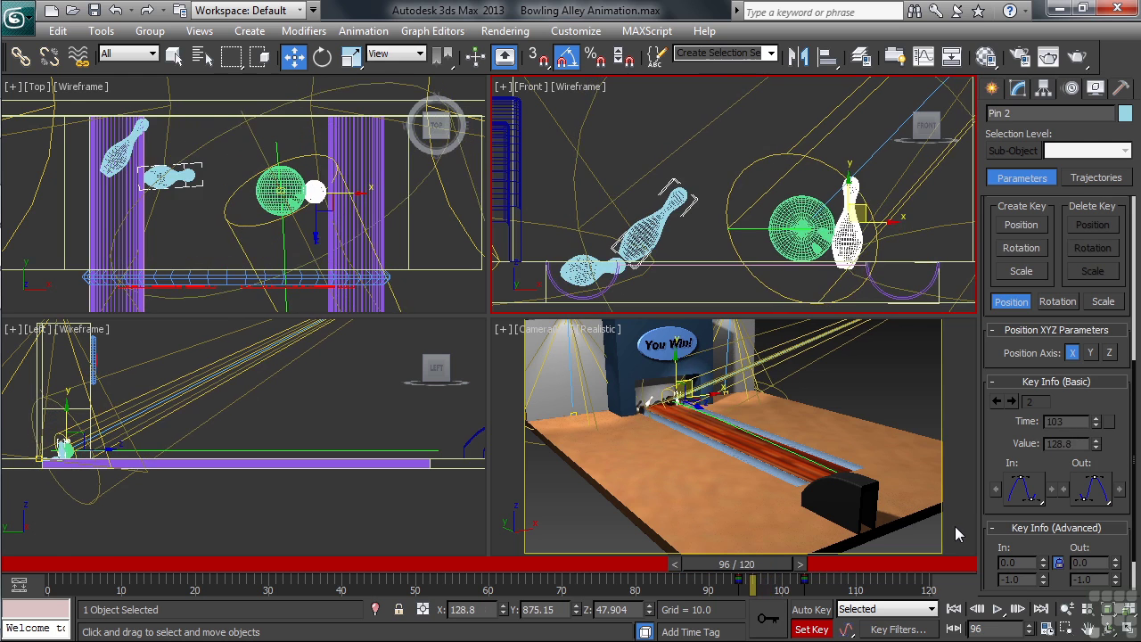
{"action": "key", "text": "period"}
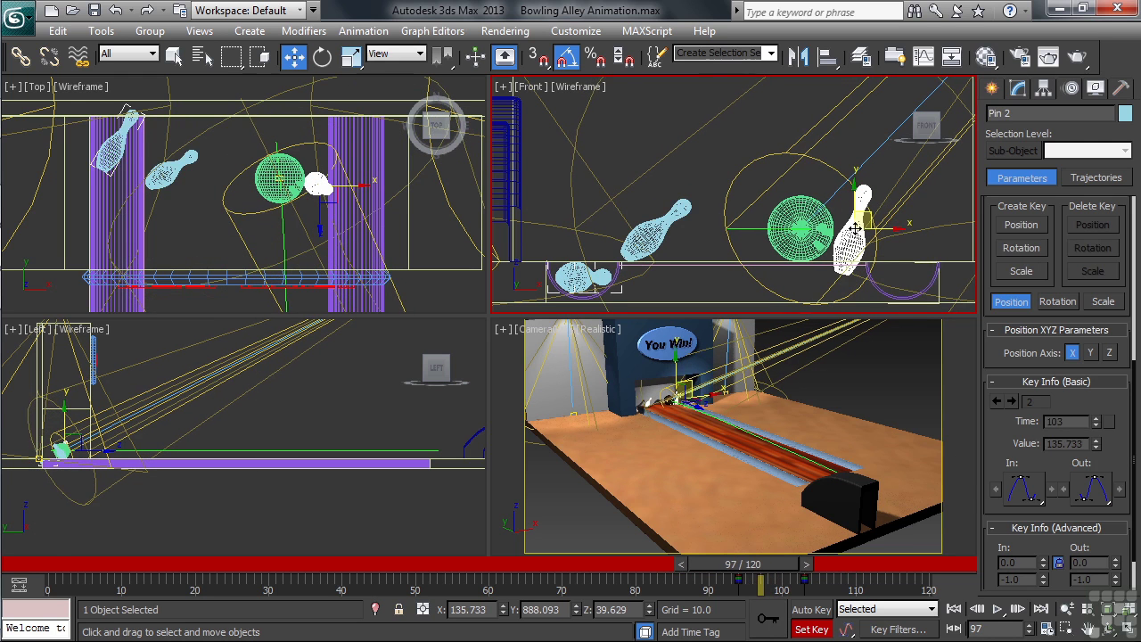
{"action": "left_click_drag", "start_coordinate": [854, 229], "coordinate": [853, 182]}
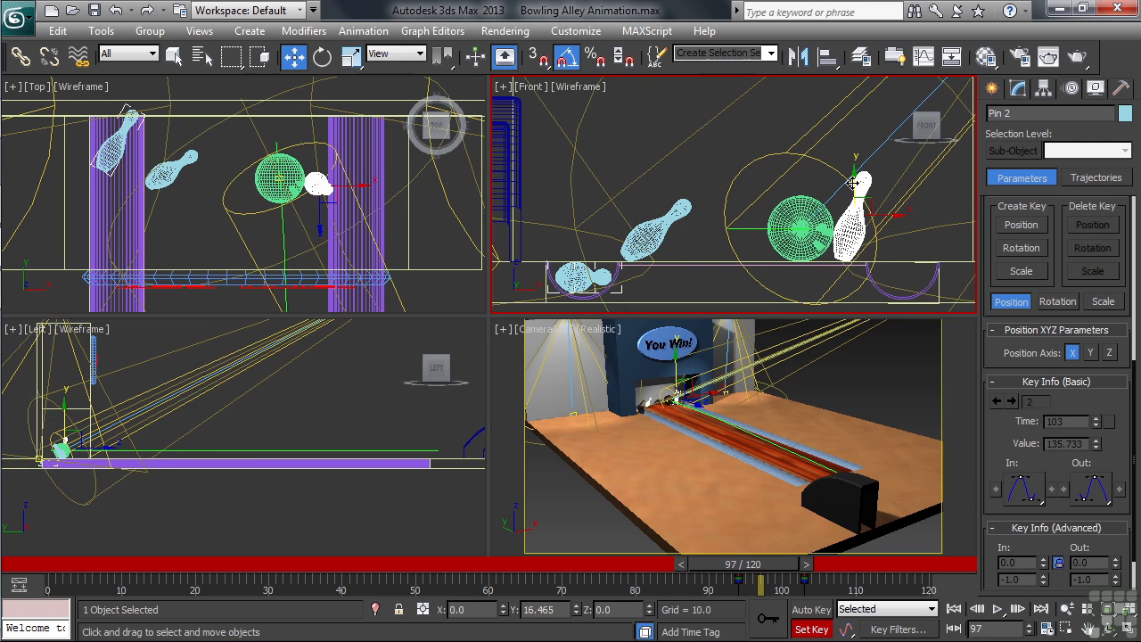
{"action": "left_click", "coordinate": [764, 618]}
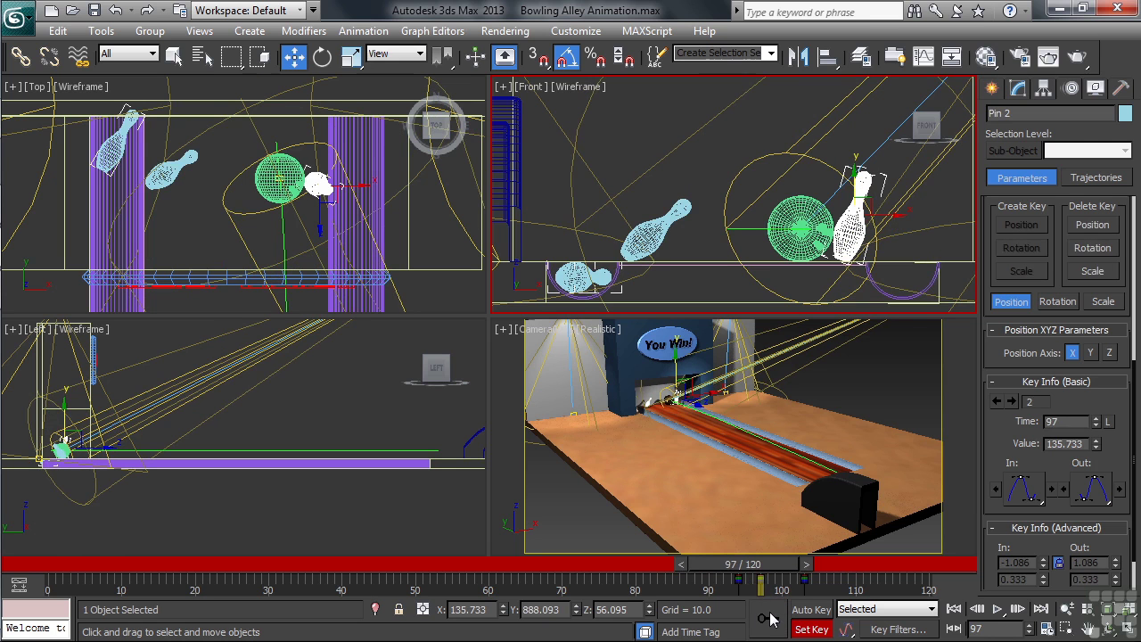
- At frame 100, raise Pin 2 to about Z 42.4 in the Front view and set a key
{"action": "key", "text": "period"}
{"action": "key", "text": "period"}
{"action": "key", "text": "period"}
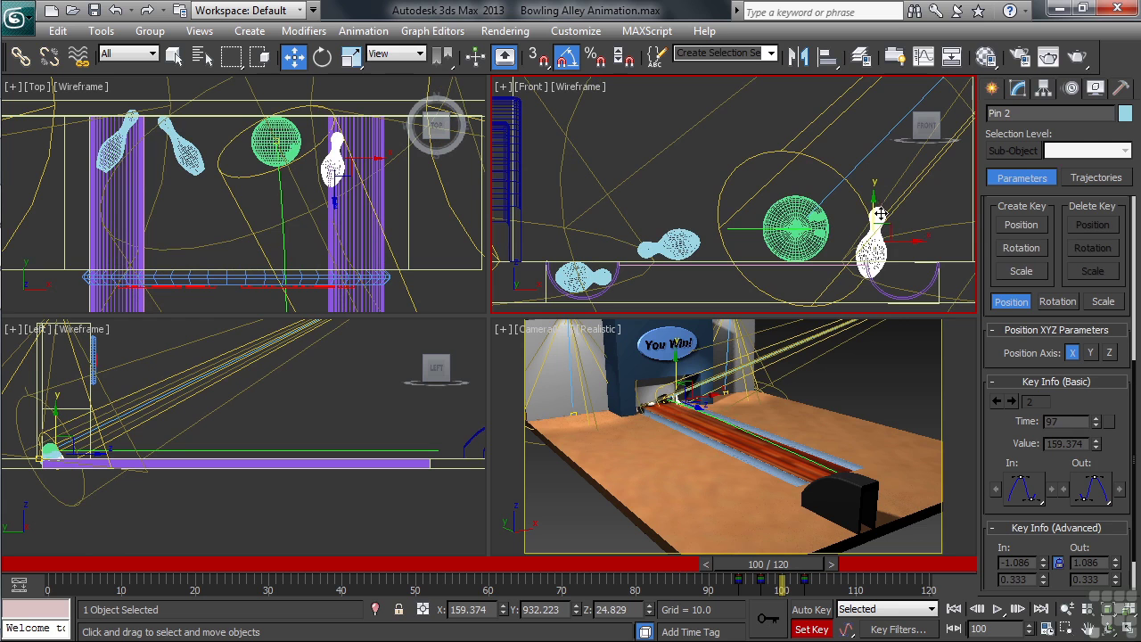
{"action": "mouse_move", "coordinate": [873, 211]}
{"action": "left_mouse_down"}
{"action": "mouse_move", "coordinate": [874, 198]}
{"action": "mouse_move", "coordinate": [873, 214]}
{"action": "left_mouse_up"}
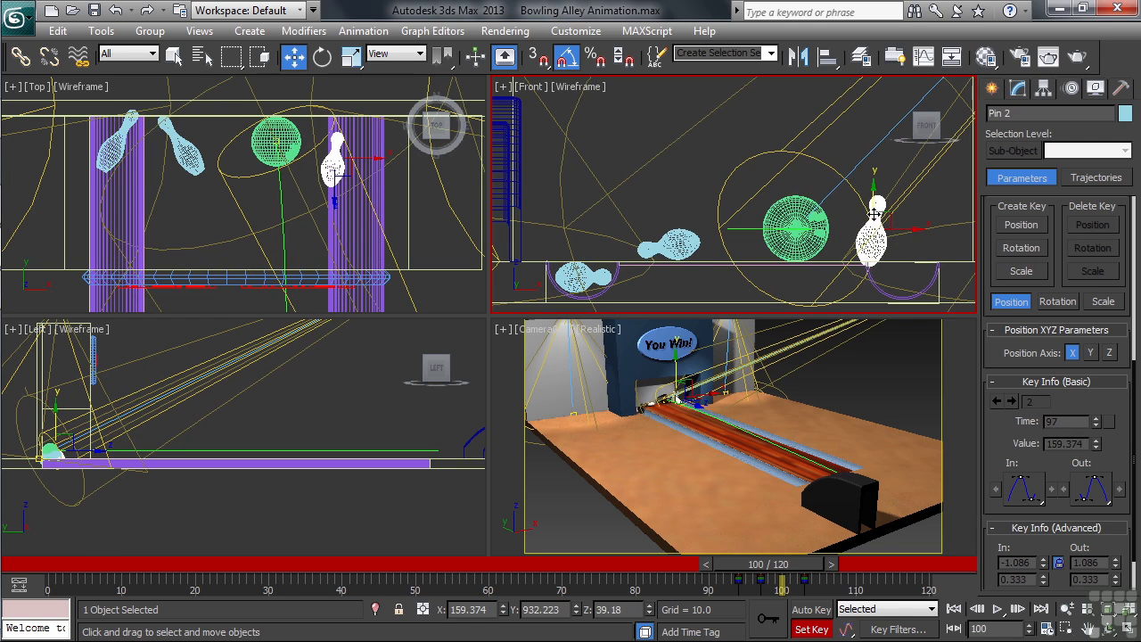
{"action": "key", "text": "period"}
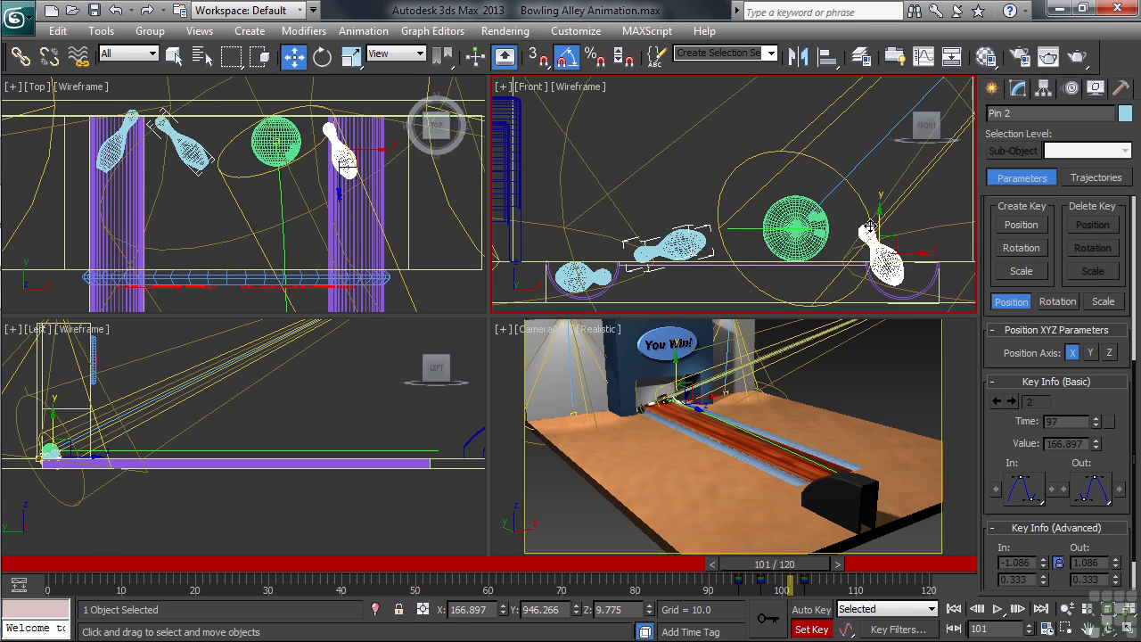
{"action": "key", "text": "comma"}
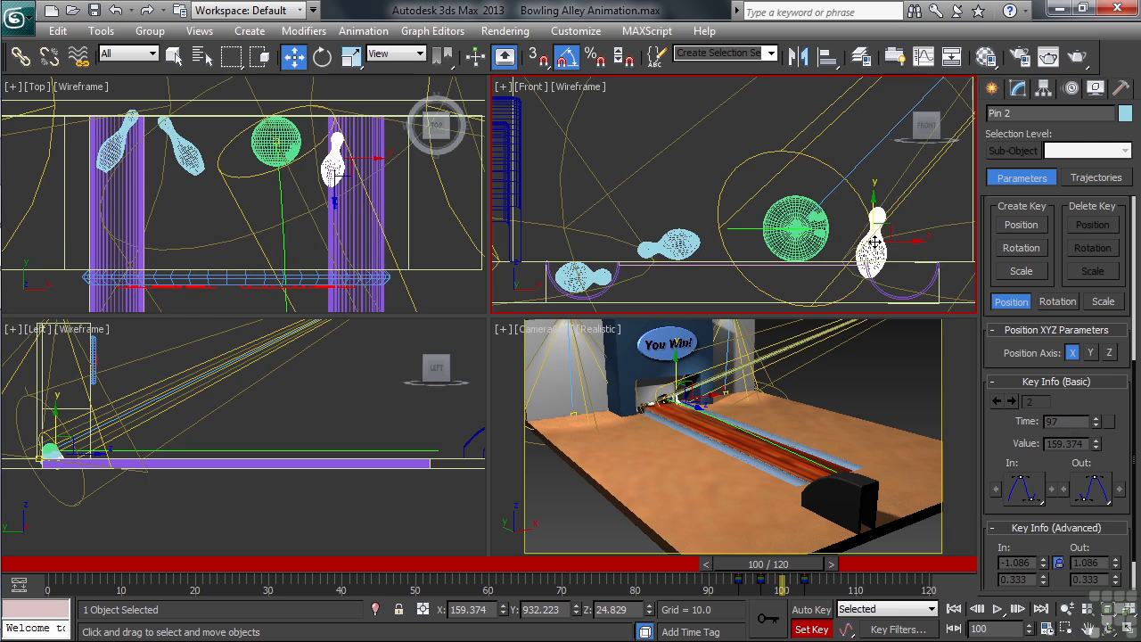
{"action": "left_click_drag", "start_coordinate": [877, 227], "coordinate": [876, 210]}
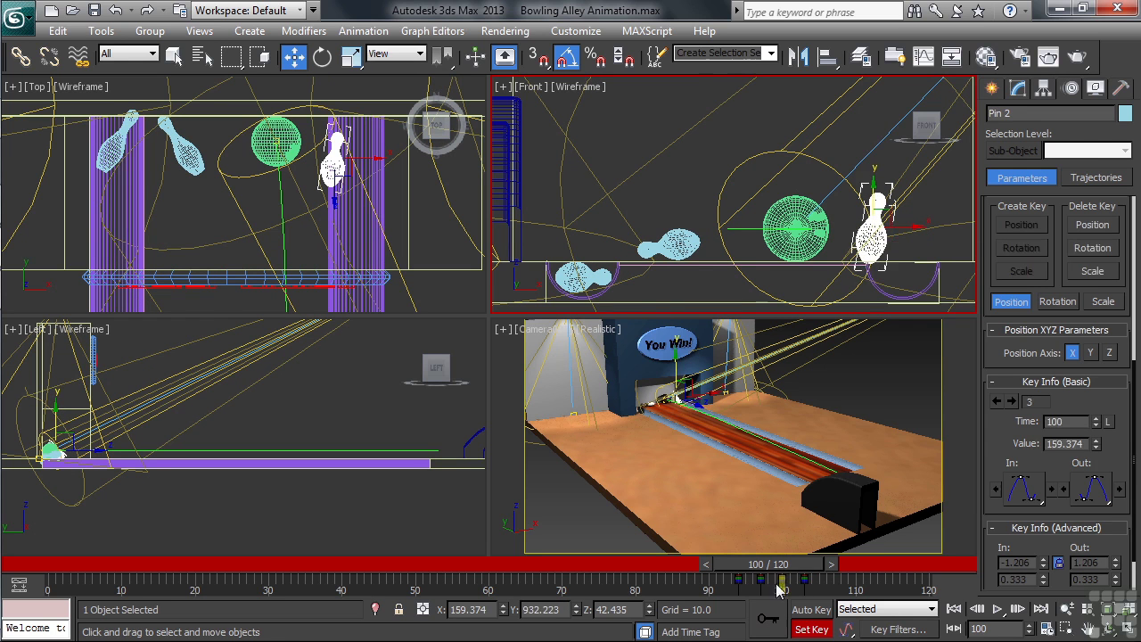
- Scrub to frame 105 to check Pin 2's fall, and turn off Set Key mode
{"action": "left_click_drag", "start_coordinate": [782, 564], "coordinate": [820, 564]}
{"action": "key", "text": "w"}
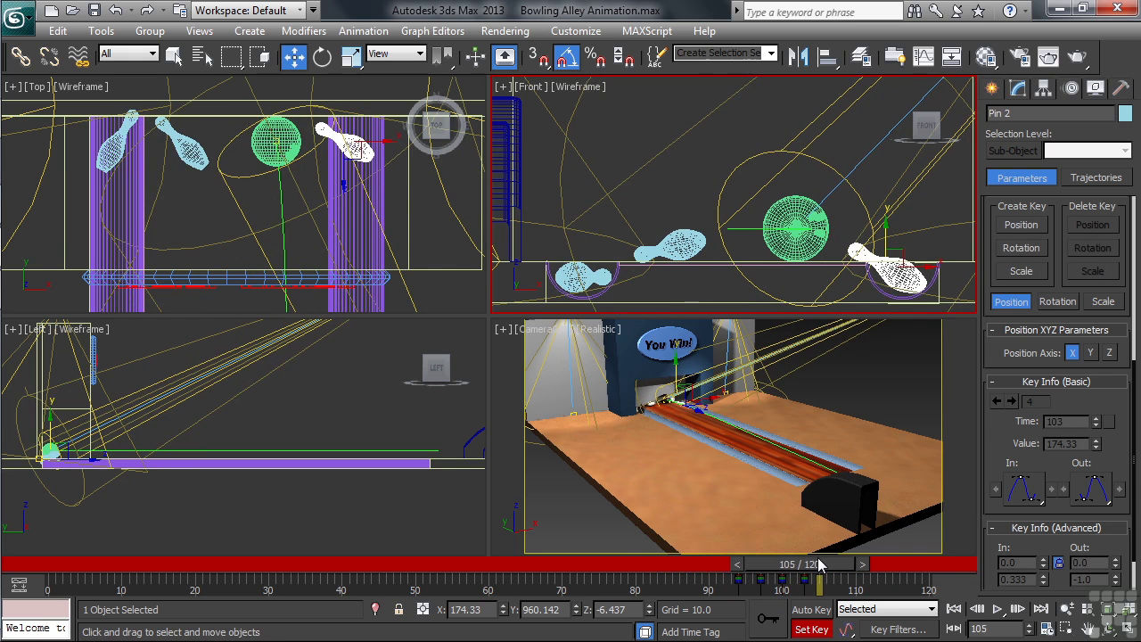
{"action": "left_click", "coordinate": [811, 629]}
- Deselect everything, maximize the Camera view, and play the animation from the first frame
{"action": "right_click", "coordinate": [958, 524]}
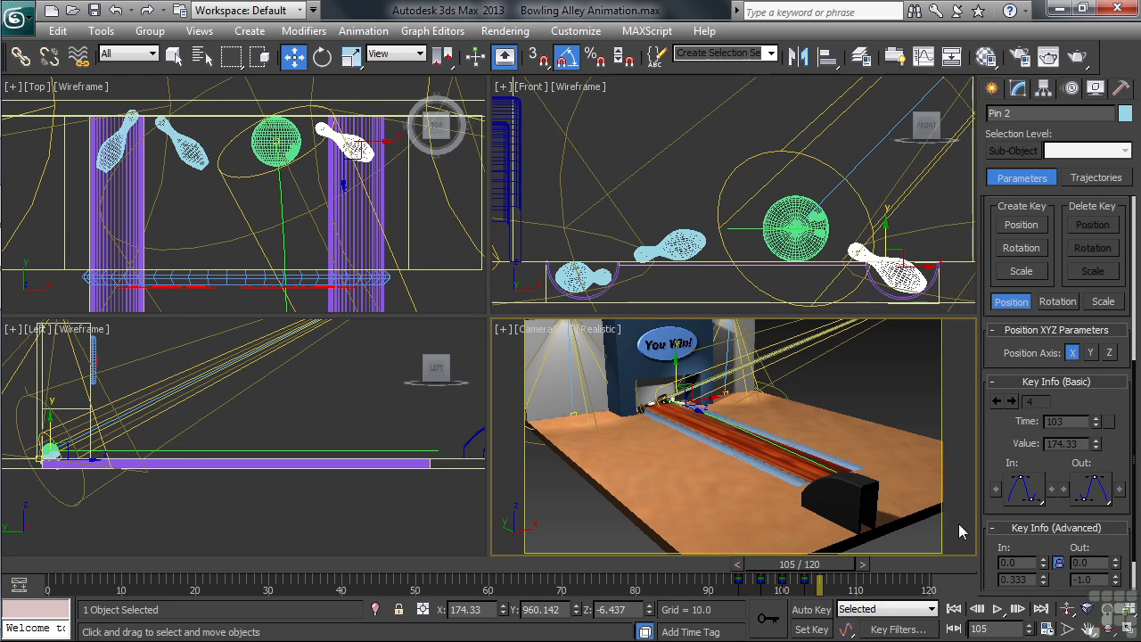
{"action": "left_click", "coordinate": [959, 524]}
{"action": "key", "text": "alt+w"}
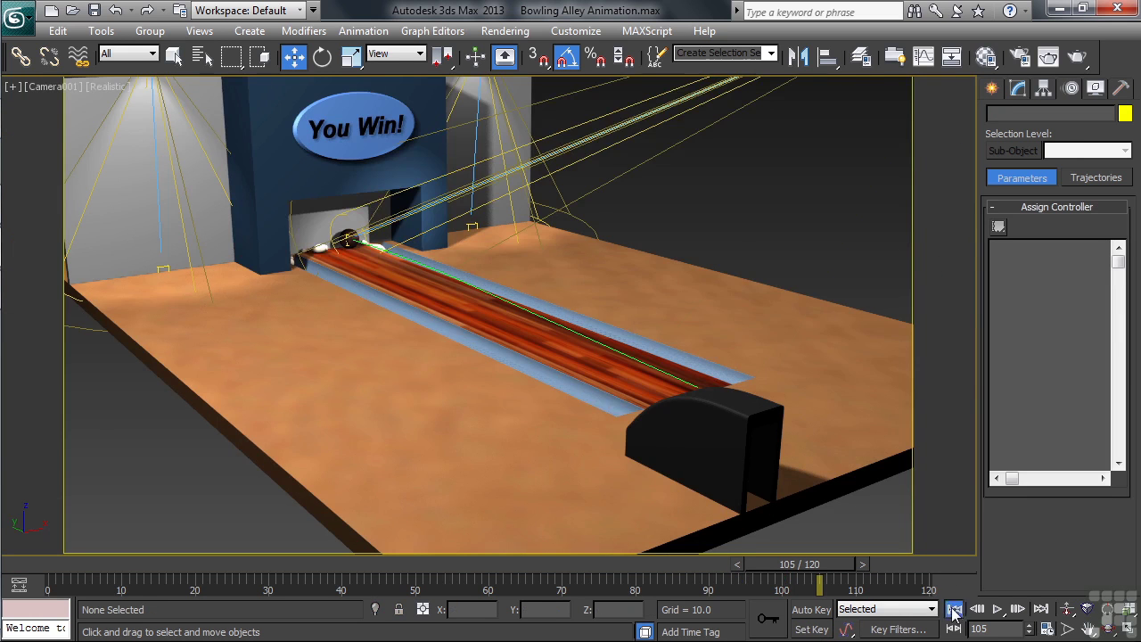
{"action": "left_click", "coordinate": [953, 609]}
{"action": "left_click", "coordinate": [997, 612]}
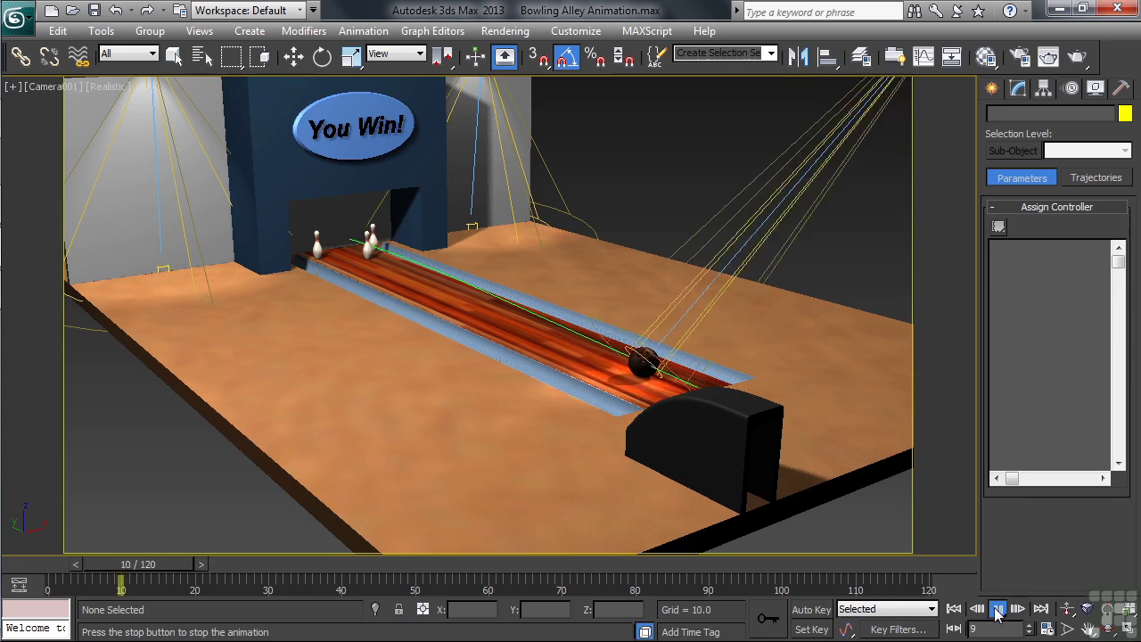